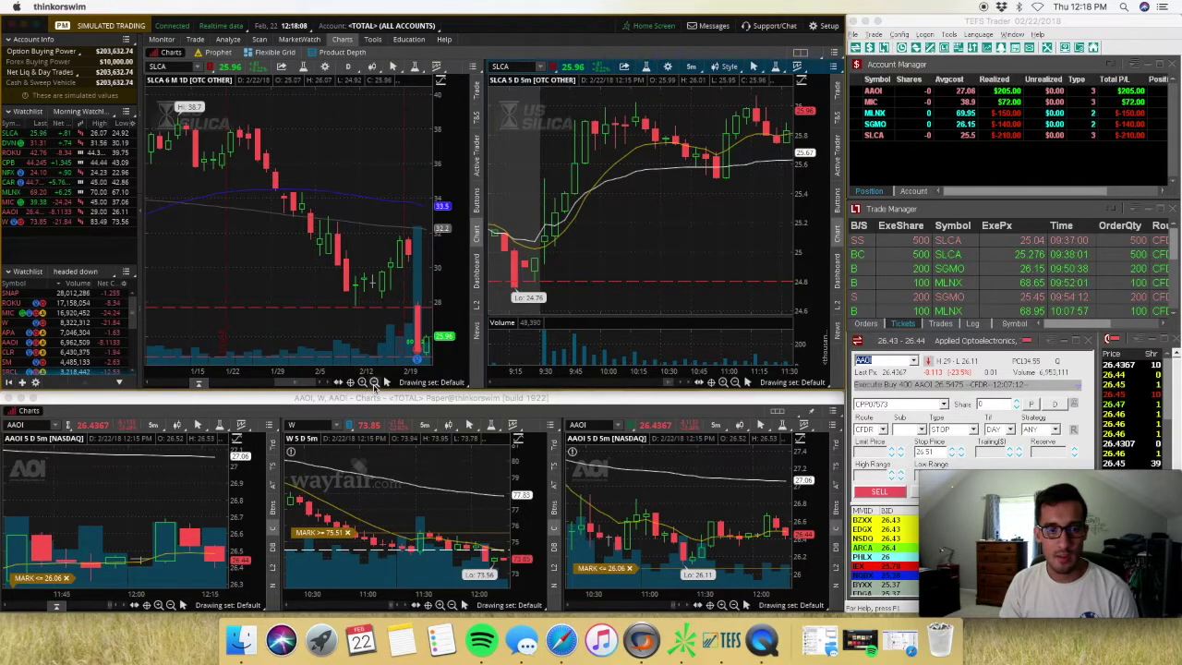
Zoom the SLCA daily chart out to six months and set the intraday chart to 5D 1m
click(374, 382)
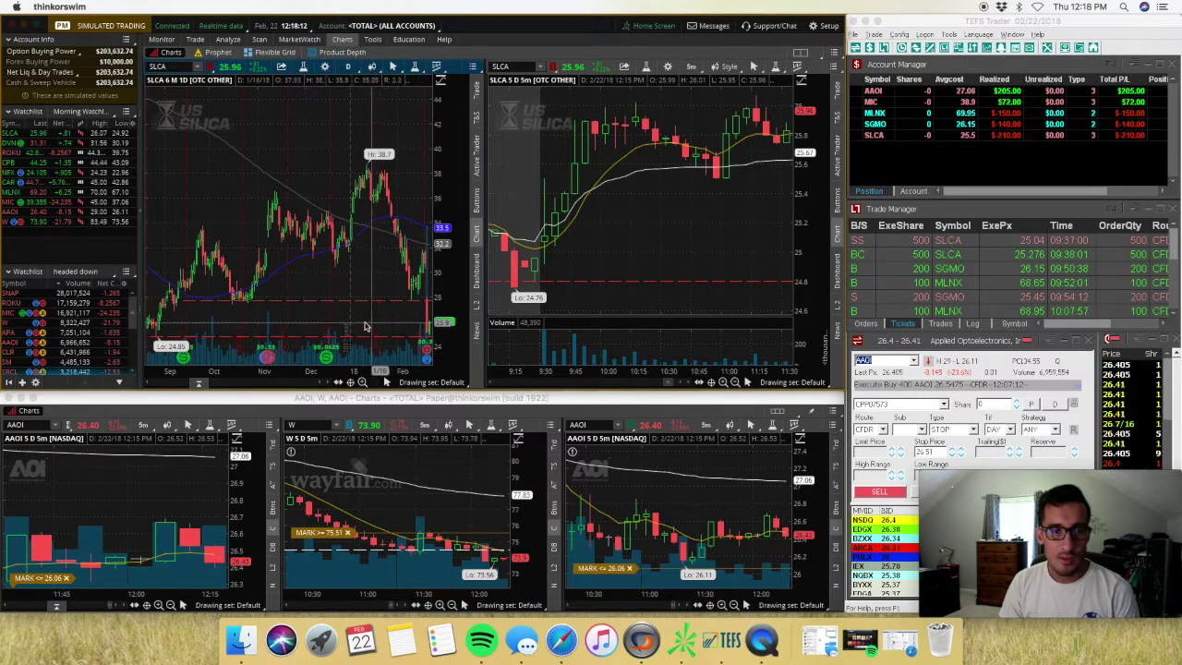
scroll(365, 325, up, 3)
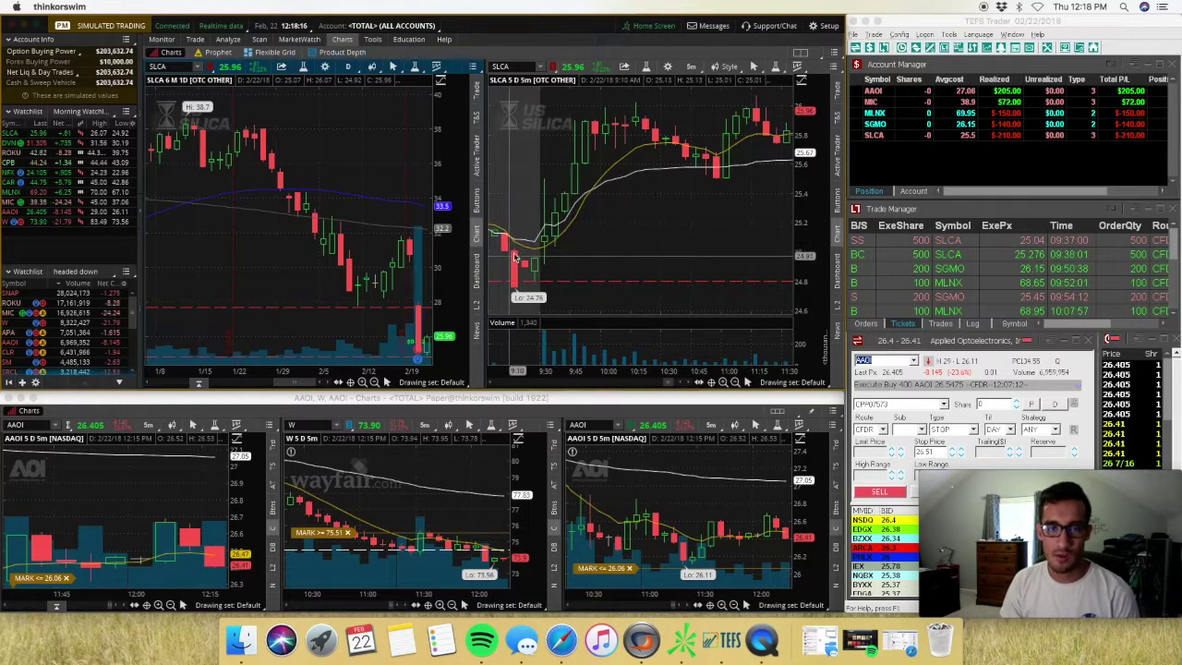
click(691, 70)
click(674, 109)
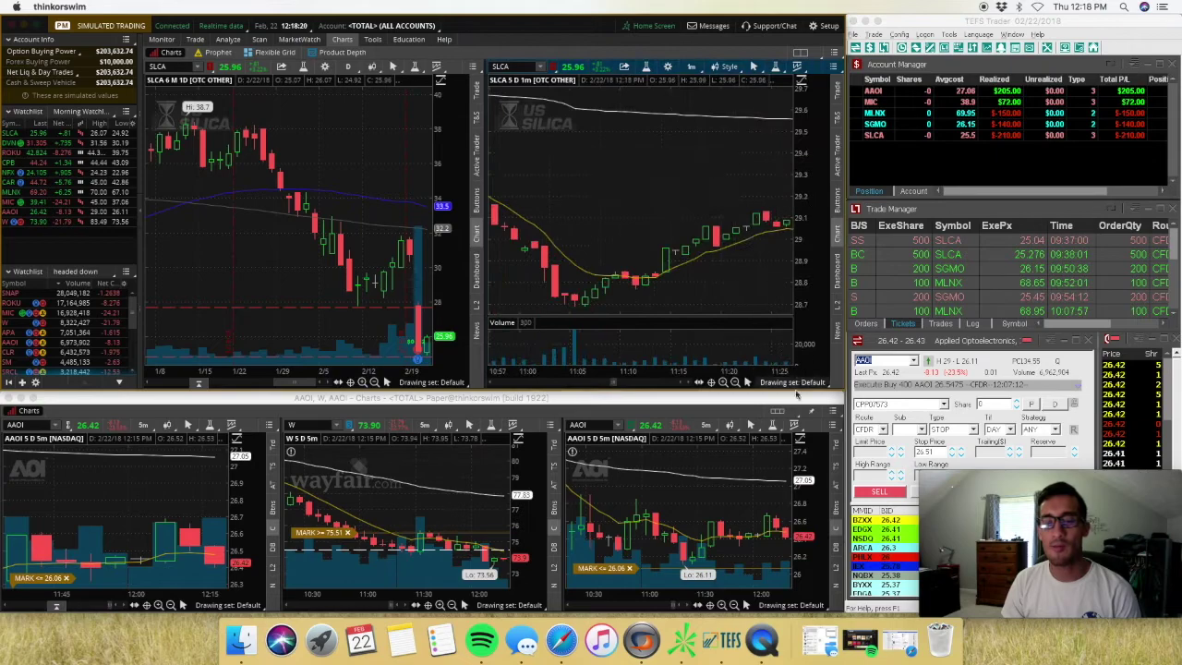
scroll(647, 231, down, 5)
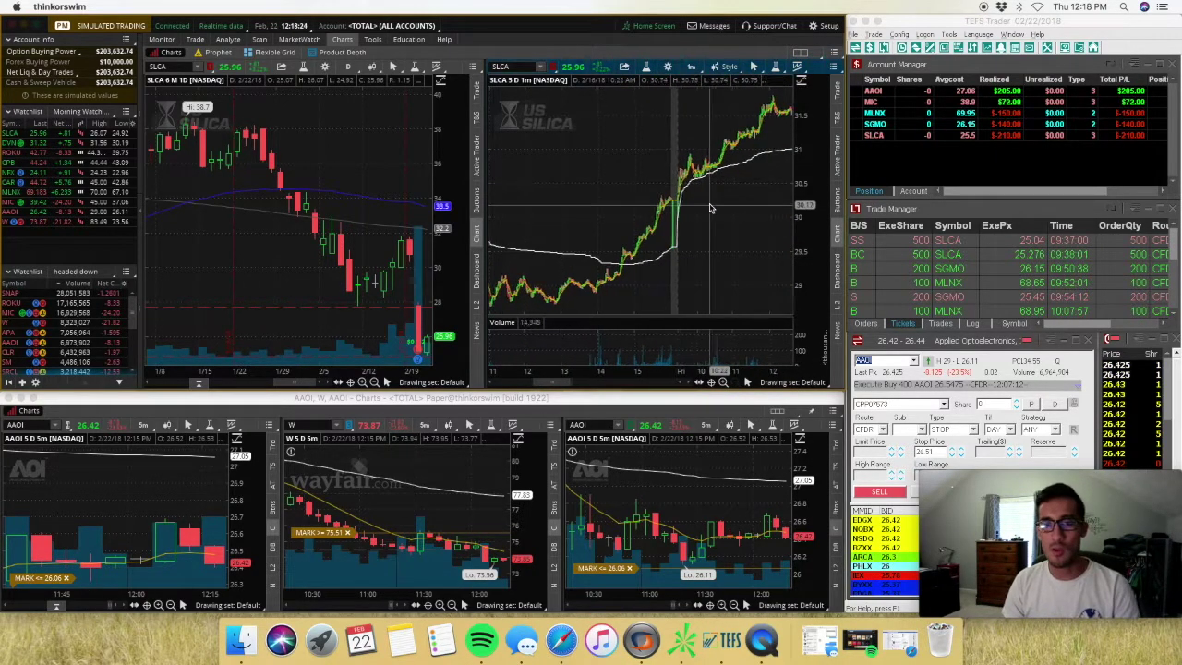
scroll(702, 194, up, 4)
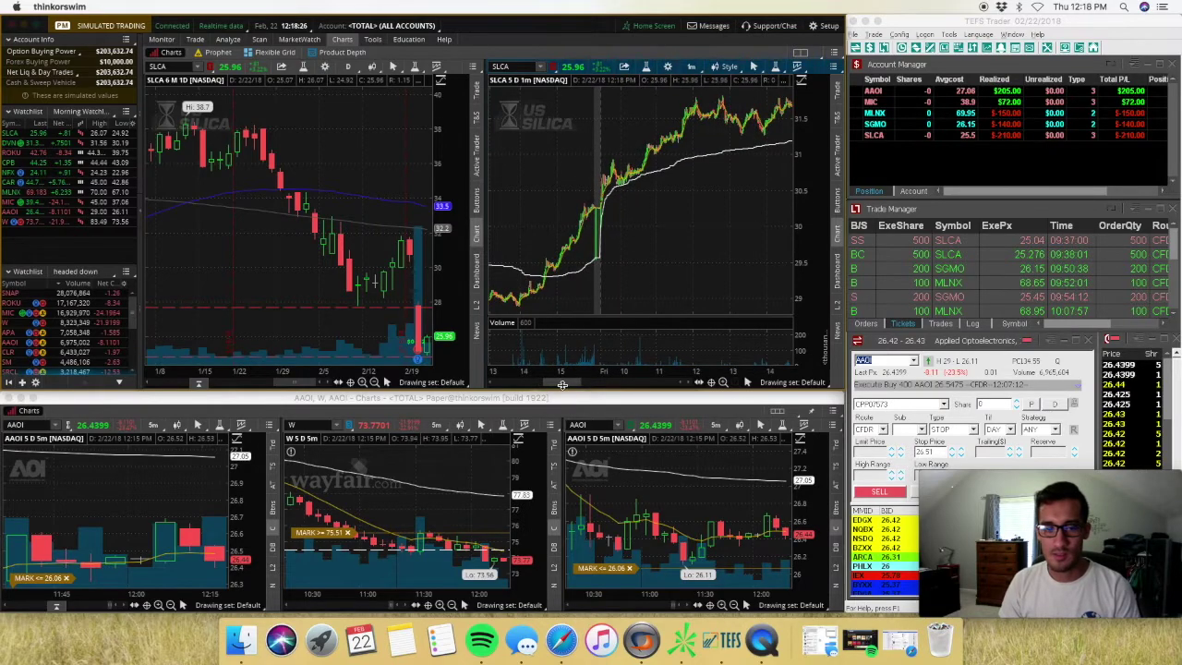
drag(561, 385, 685, 385)
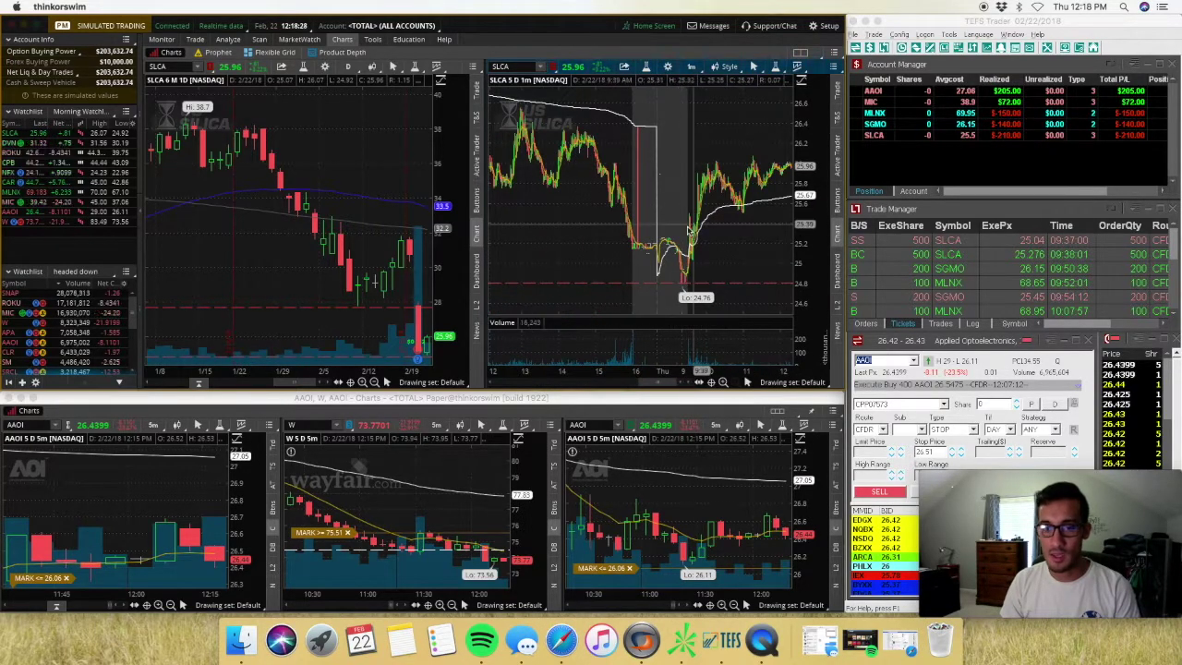
Zoom the SLCA one-minute chart into 9:25–9:45 and check the 25.276 cover price
drag(659, 194, 712, 194)
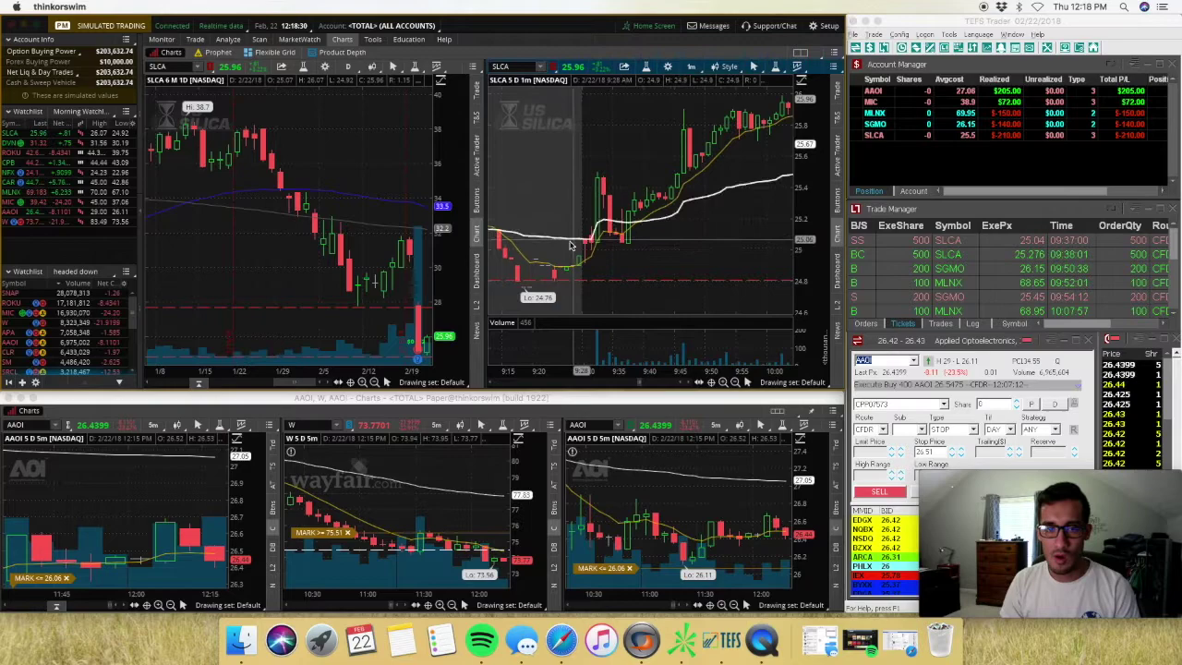
drag(549, 194, 610, 194)
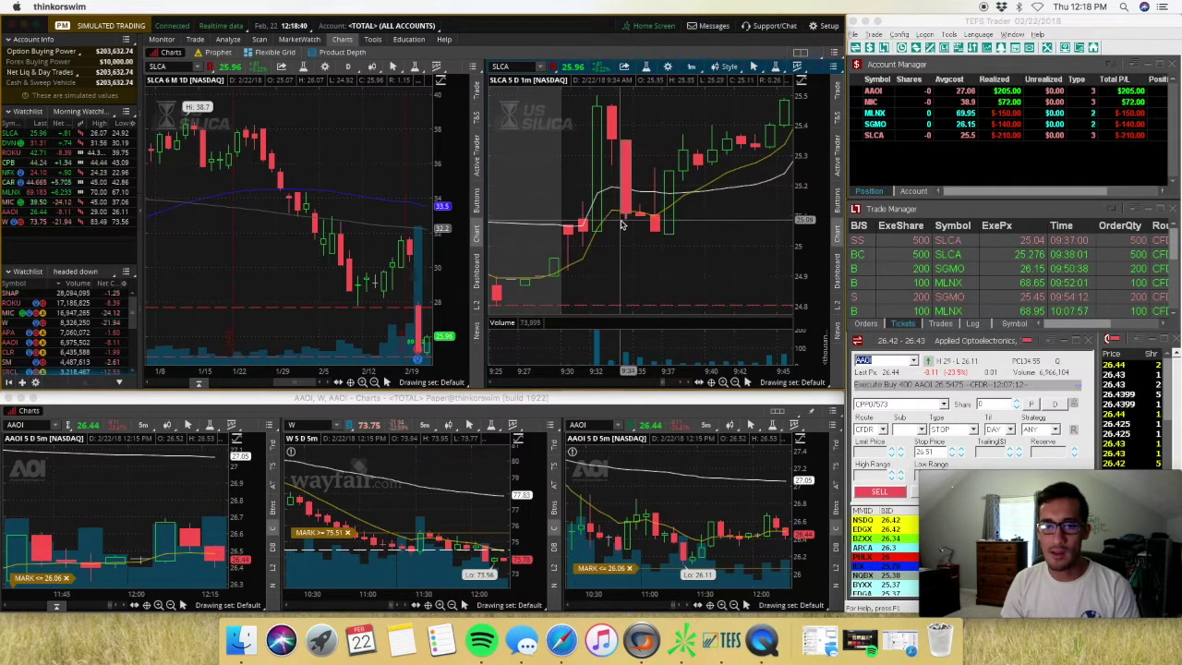
click(1041, 255)
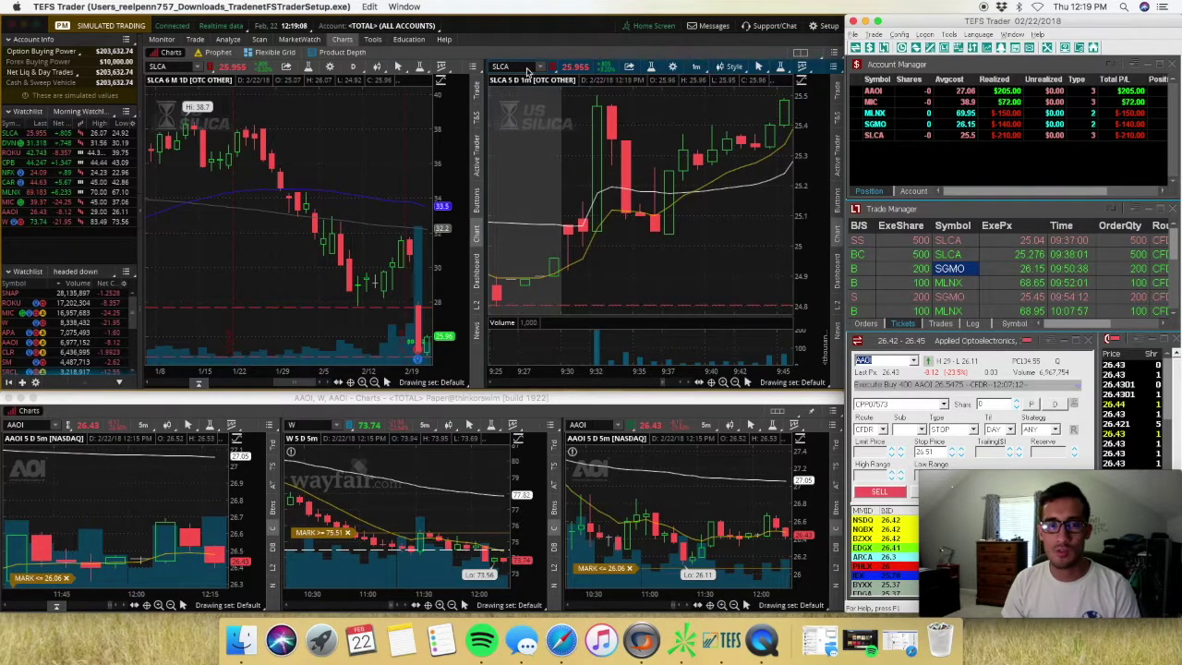
Load SGMO into the upper charts and show its whole trading day
click(527, 71)
text(GMO)
key(Return)
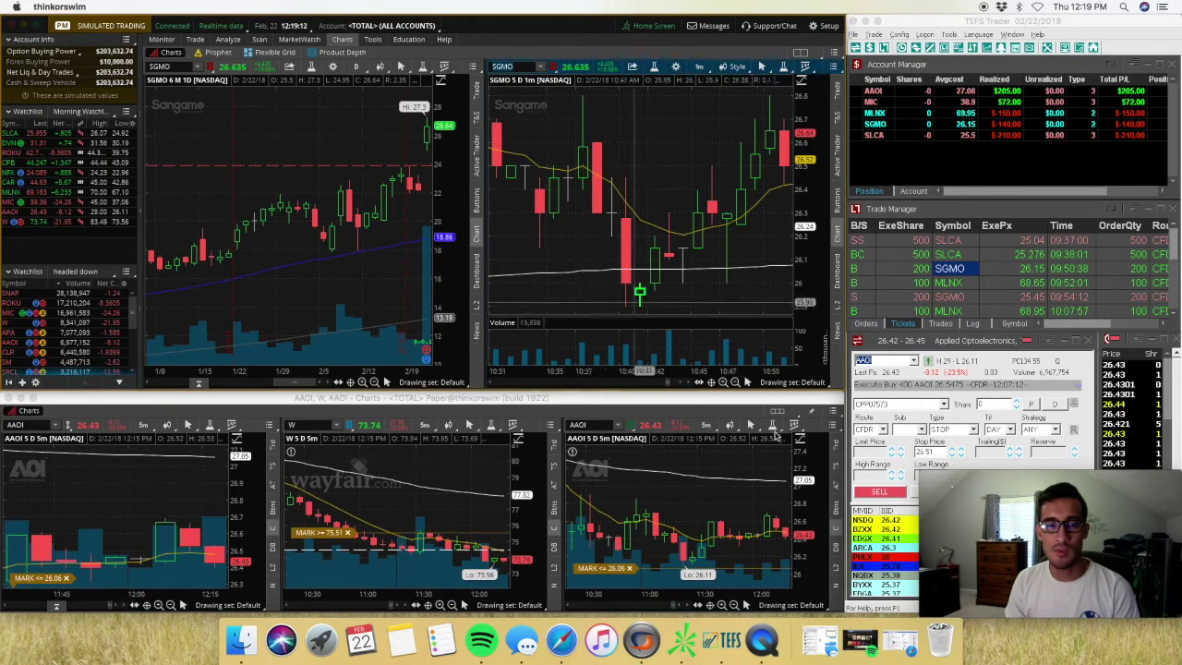
click(737, 381)
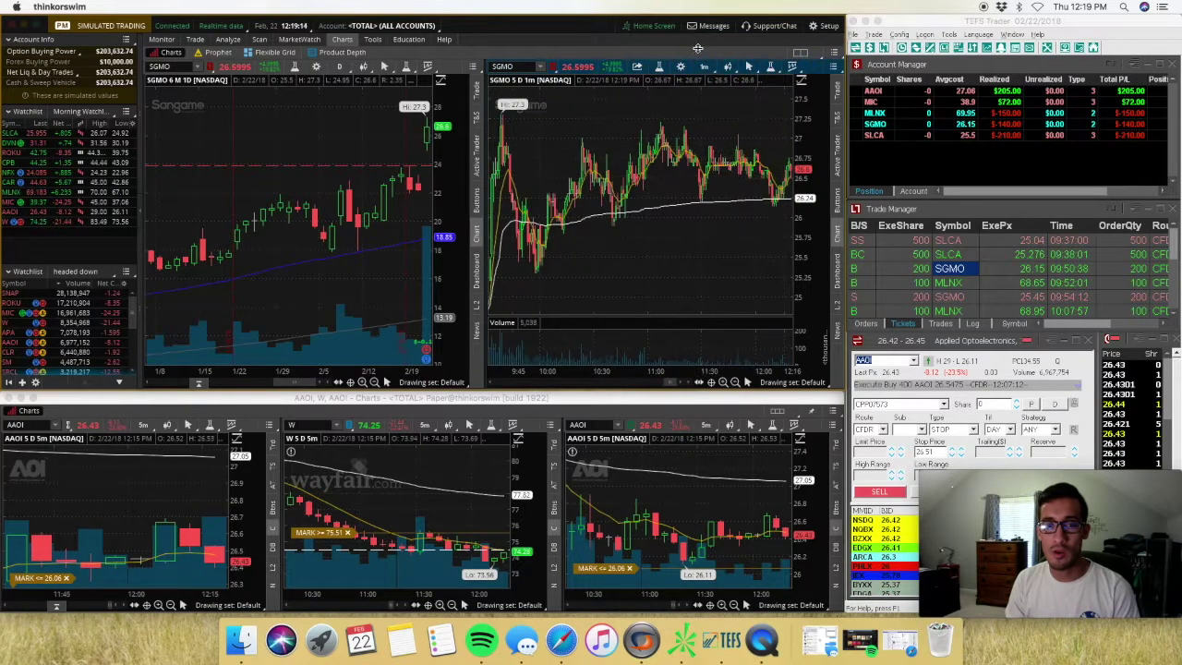
Set SGMO's intraday chart to 5D 5m, zoomed to the morning around the 26.15 buy
click(707, 67)
click(681, 118)
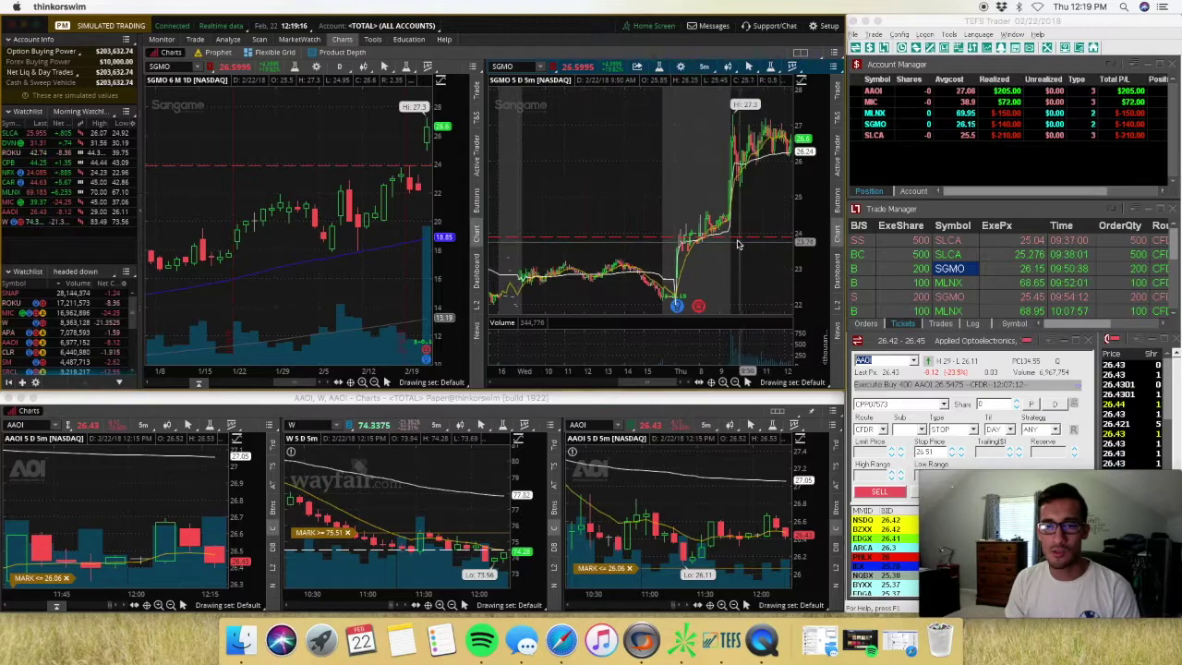
drag(720, 139, 780, 246)
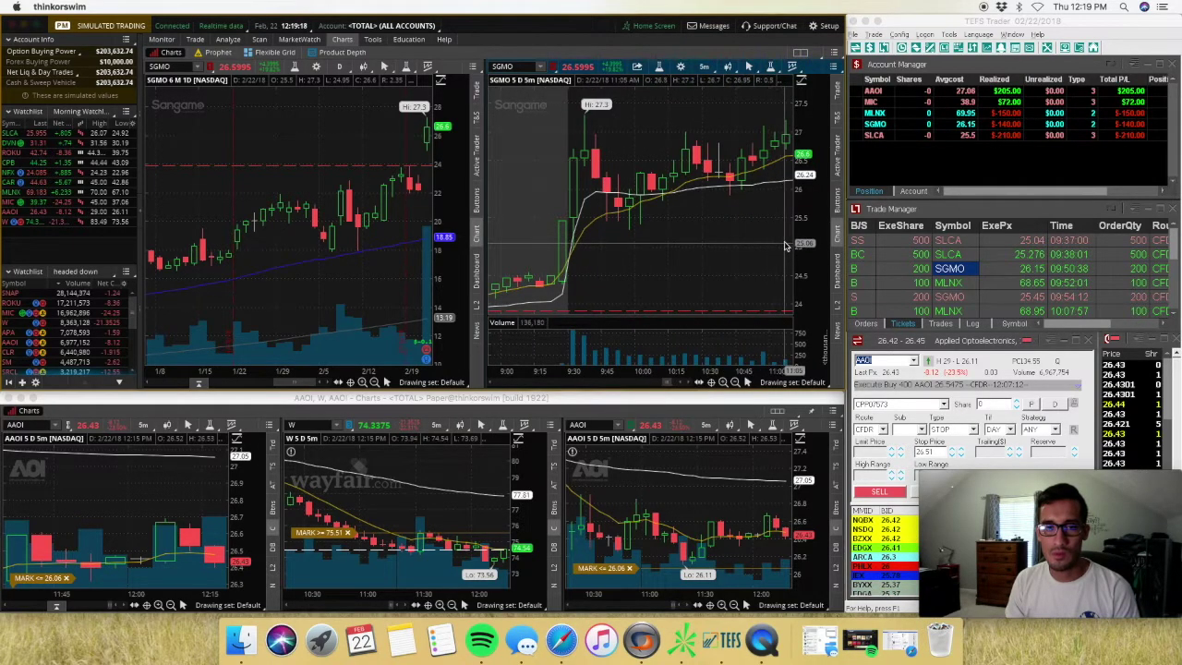
click(1030, 270)
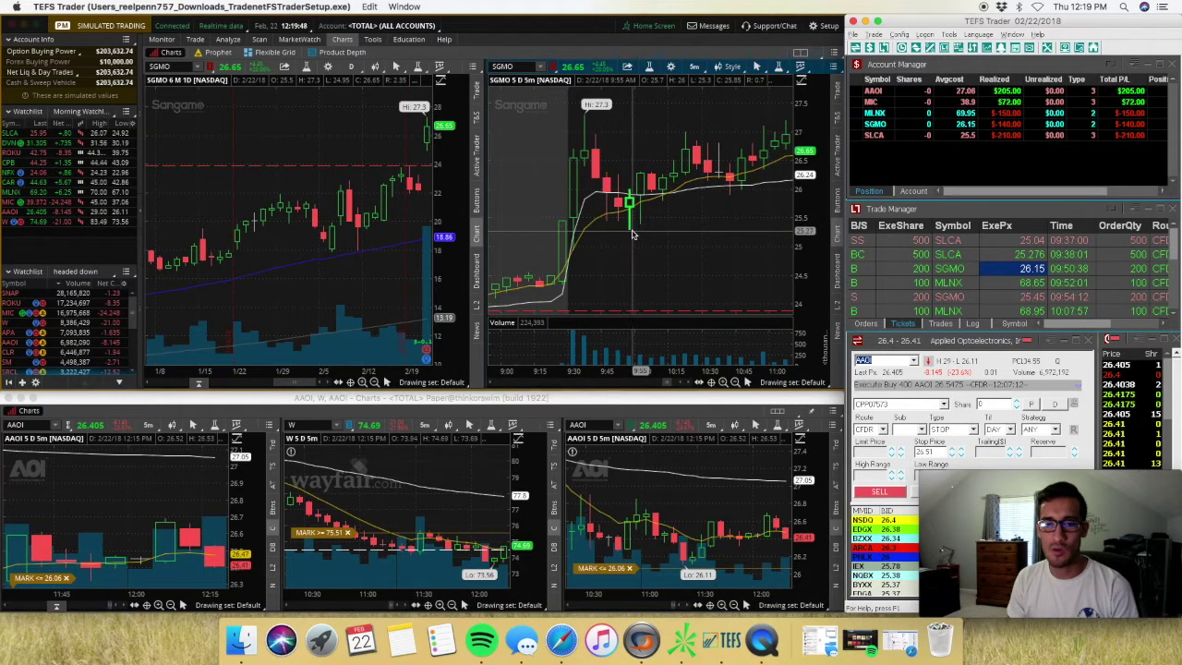
scroll(665, 221, down, 4)
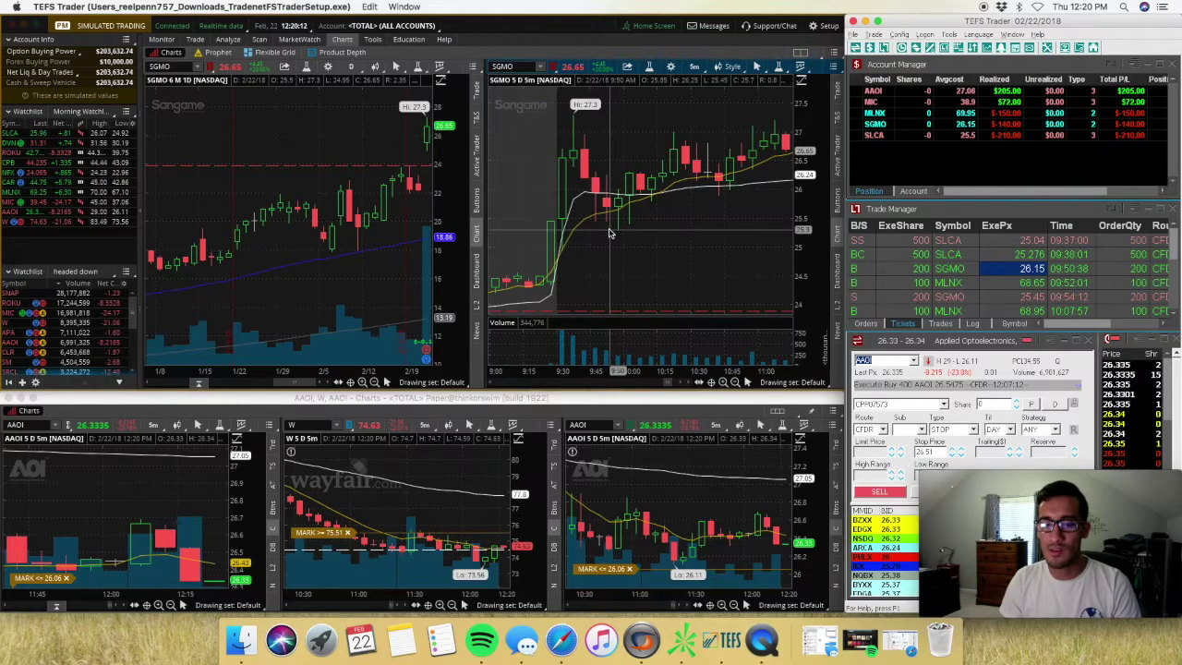
scroll(609, 234, right, 6)
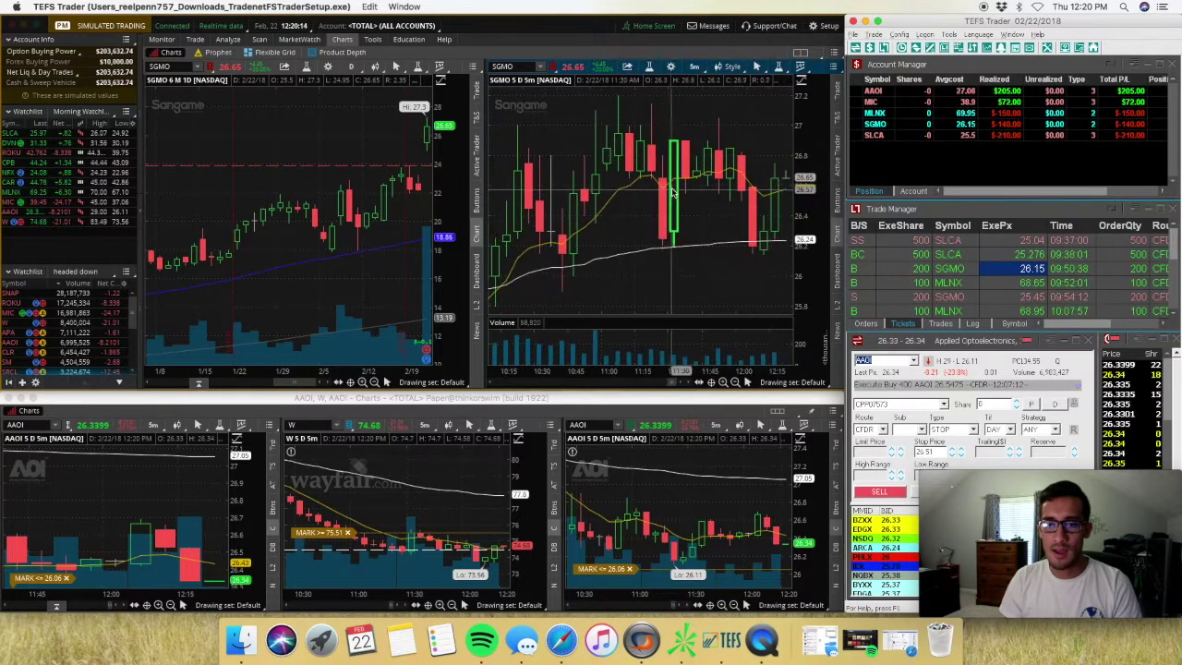
scroll(683, 208, left, 6)
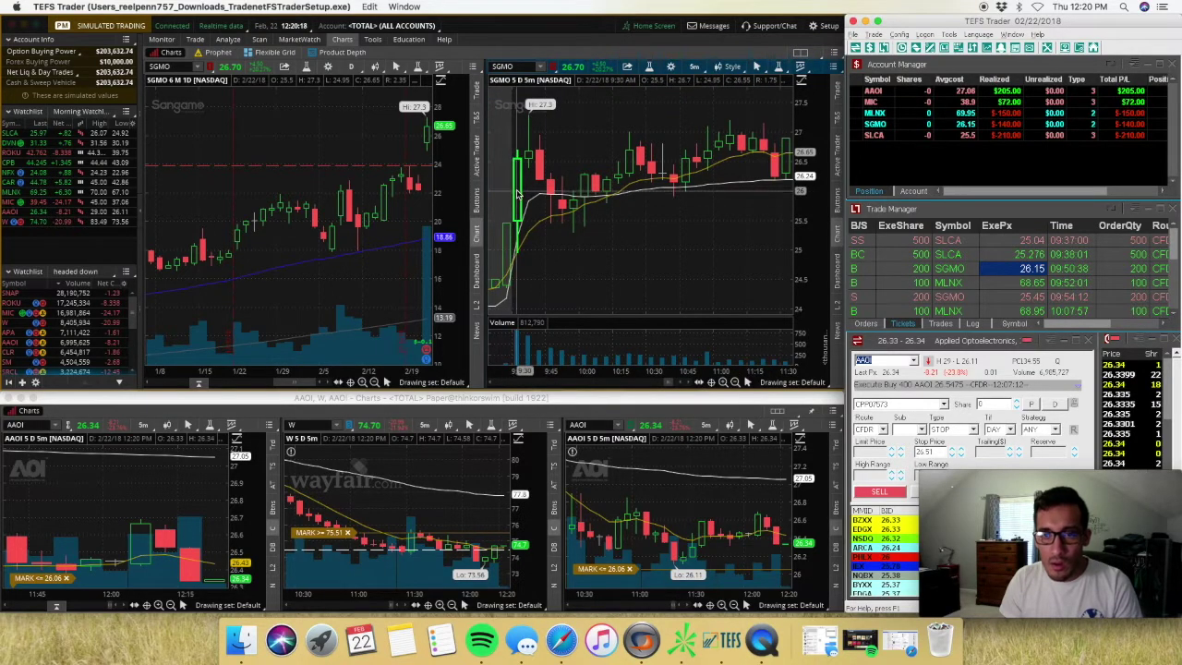
scroll(609, 203, right, 6)
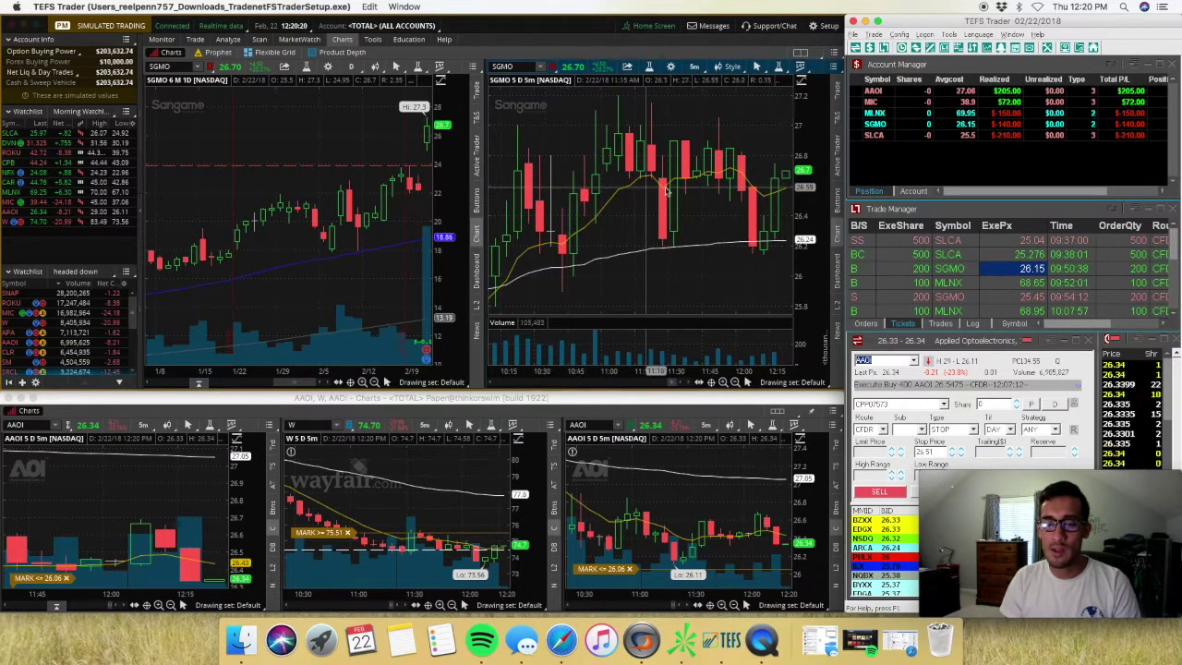
scroll(687, 231, left, 6)
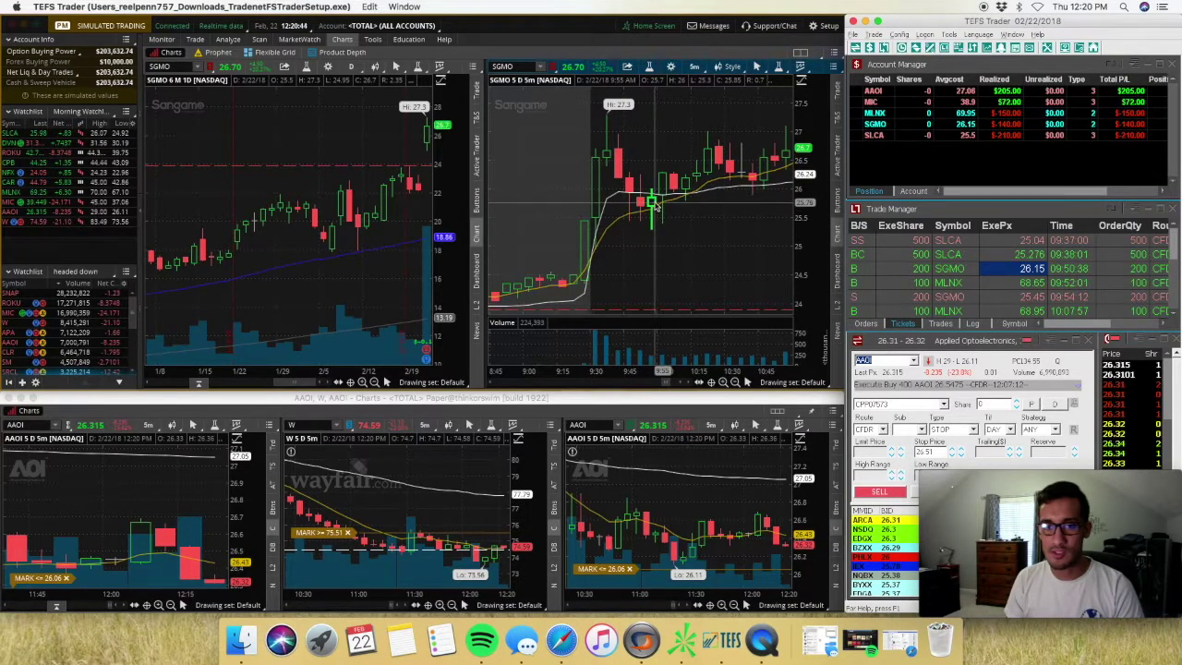
click(951, 282)
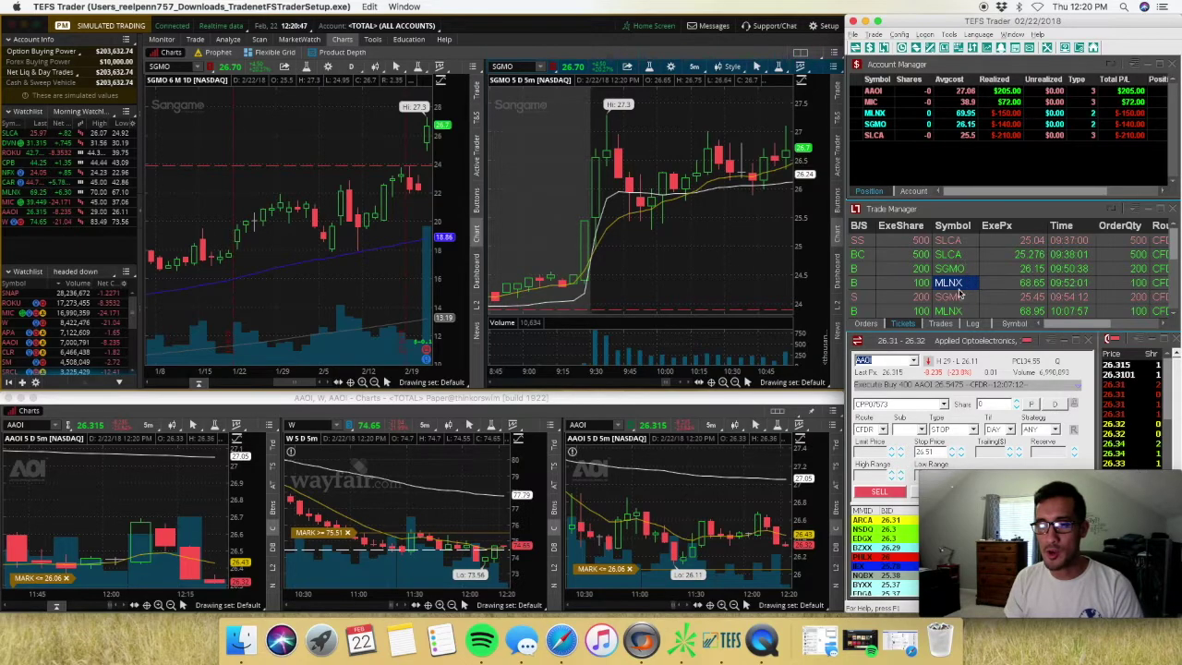
click(508, 68)
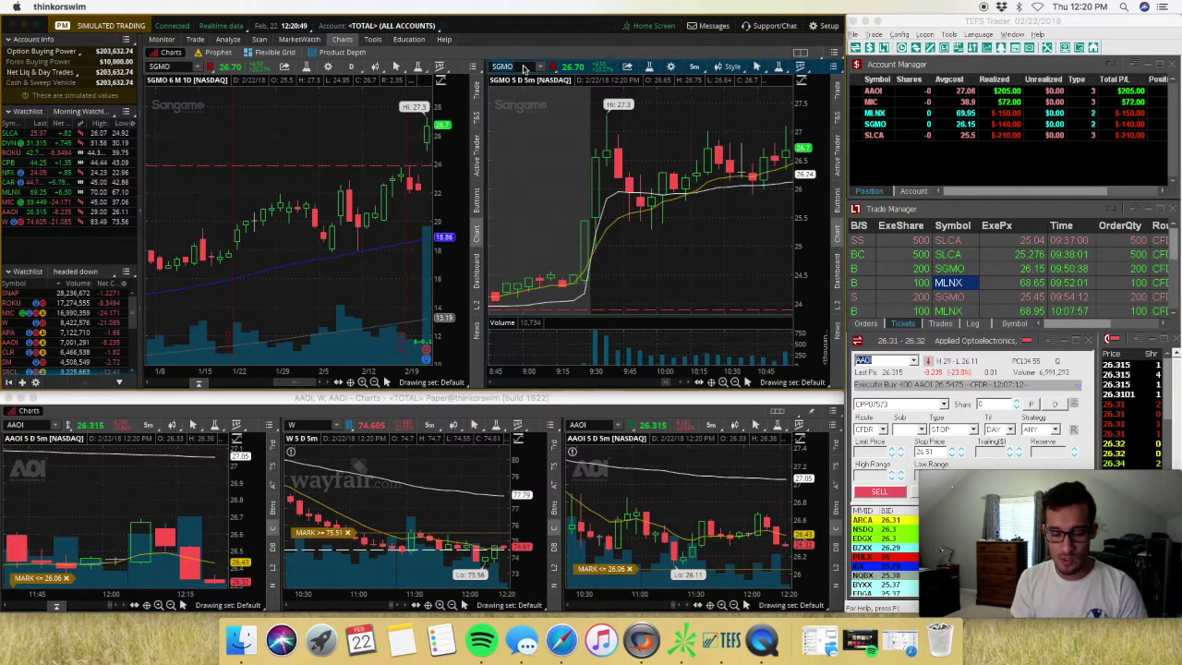
text(MLNX)
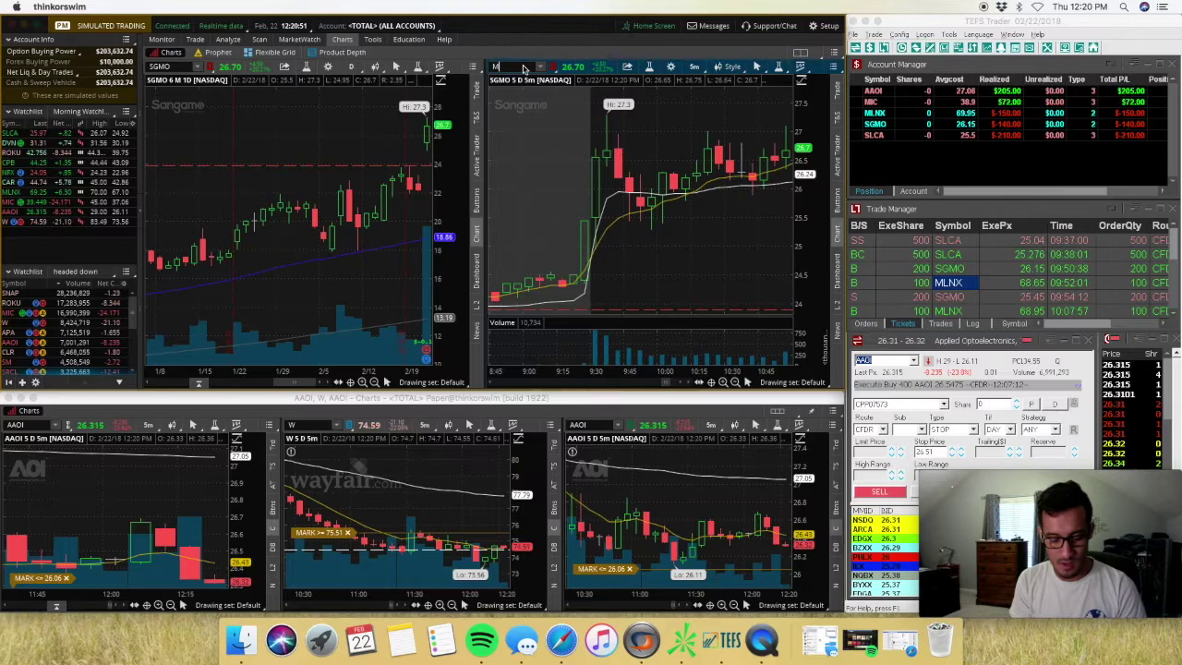
Load MLNX and pan its 5-minute chart toward the 9:25–10:00 opening candles
key(Return)
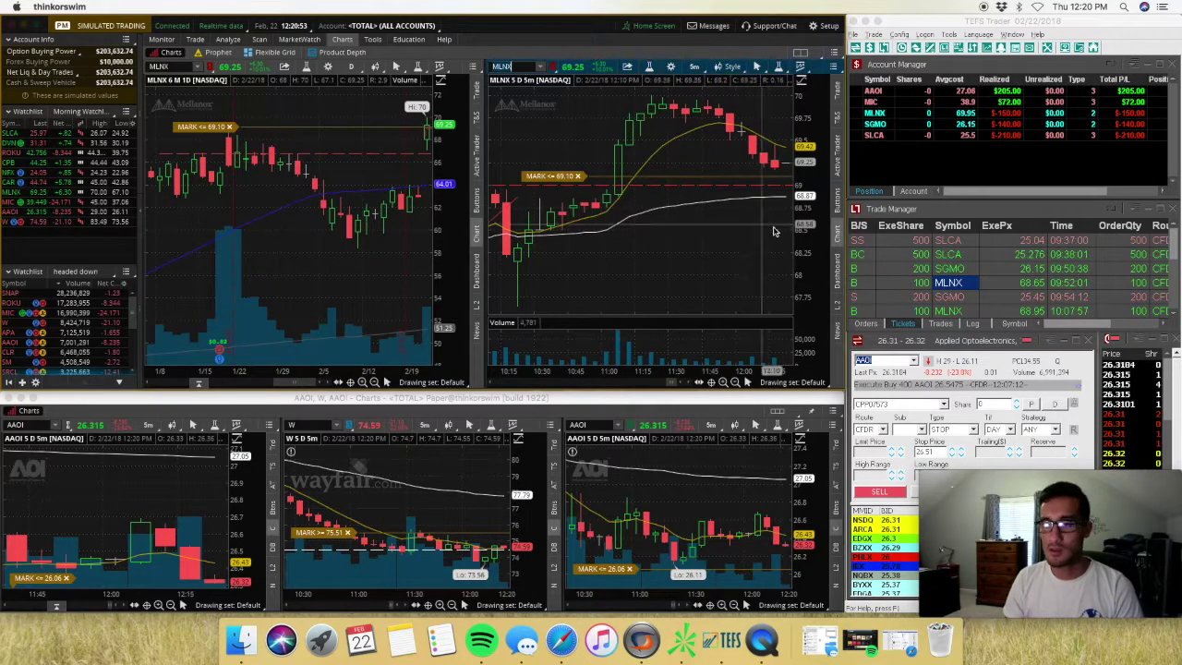
scroll(759, 215, down, 3)
scroll(759, 216, down, 3)
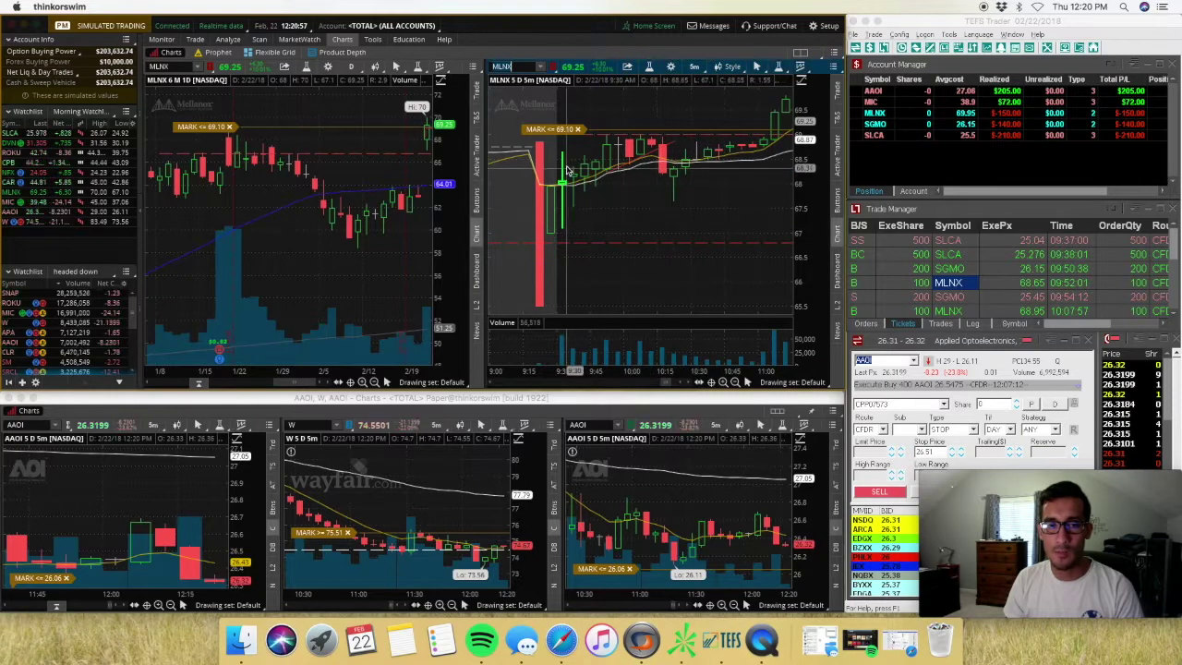
drag(677, 238, 616, 216)
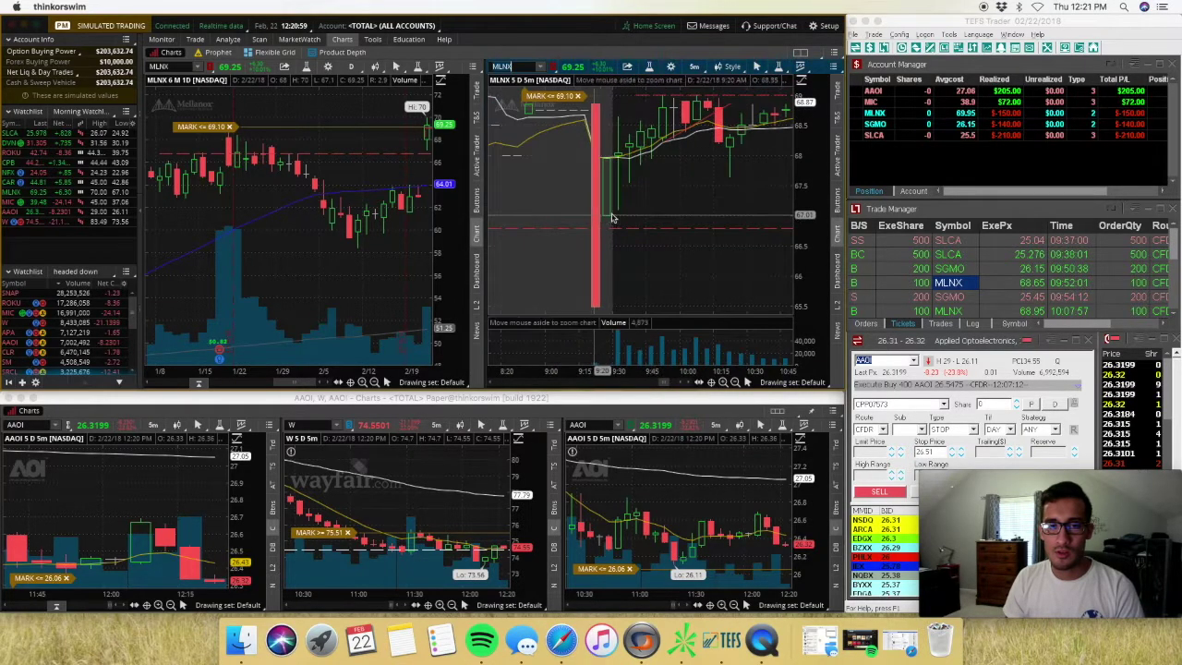
scroll(616, 216, up, 4)
scroll(667, 224, down, 4)
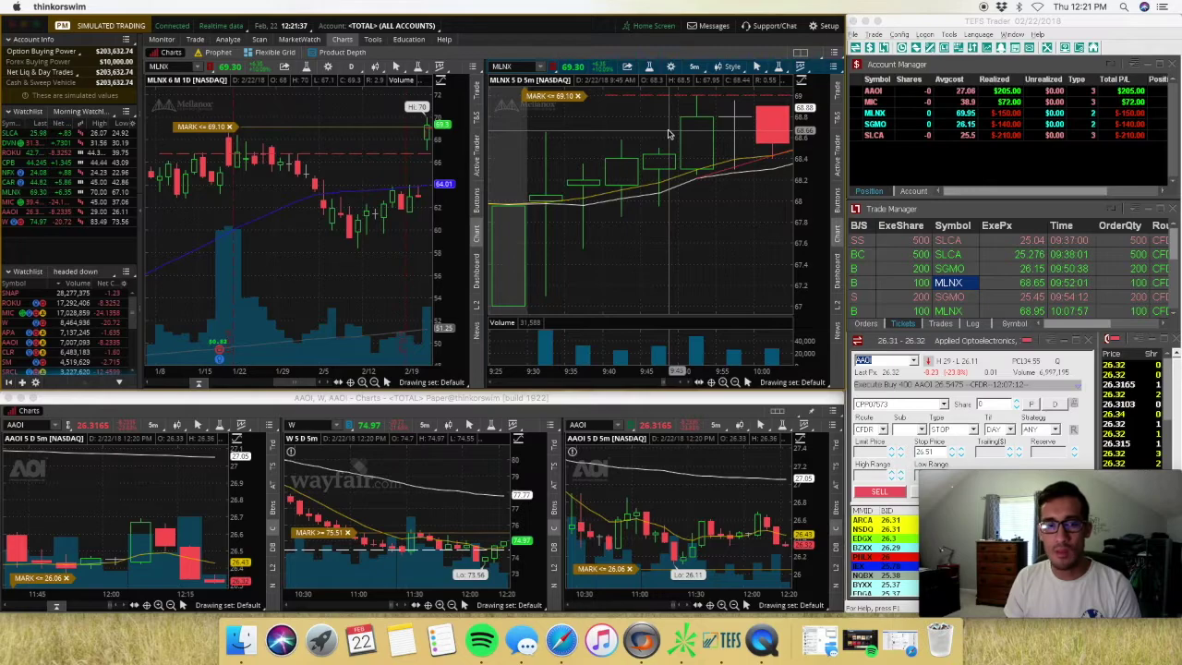
scroll(669, 134, up, 3)
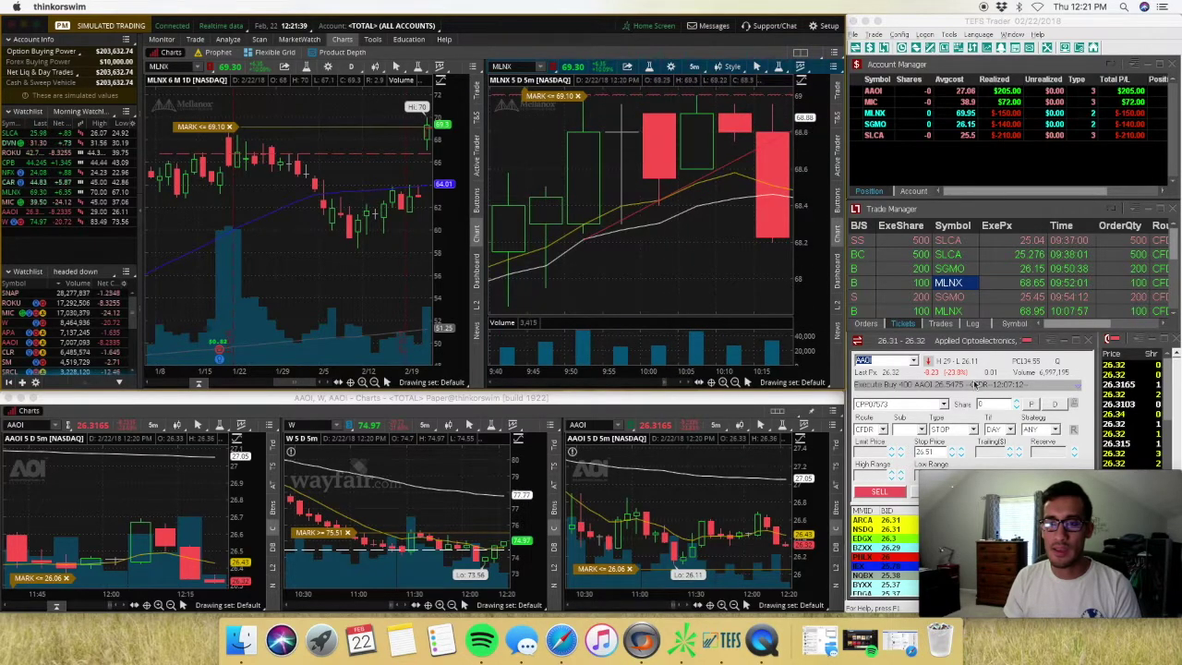
Select the MLNX 10:07:57 execution and pan the 5-minute chart toward 11:15–12:15
click(958, 312)
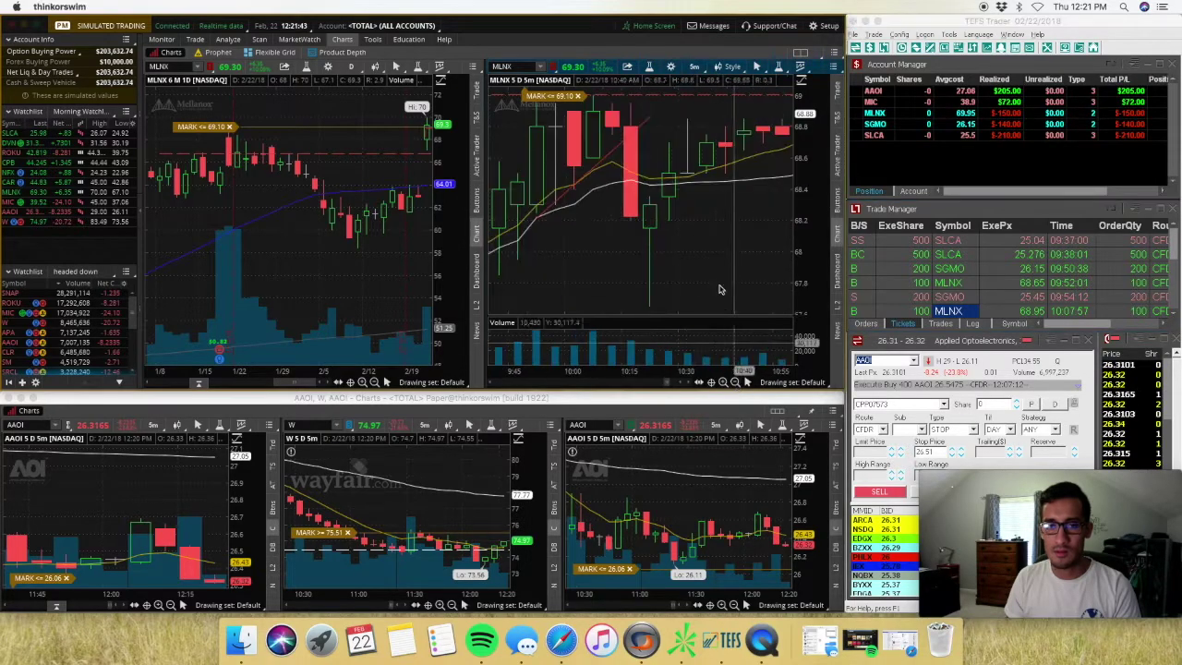
mouse_move(573, 185)
mouse_down()
mouse_move(721, 219)
mouse_move(709, 154)
mouse_up()
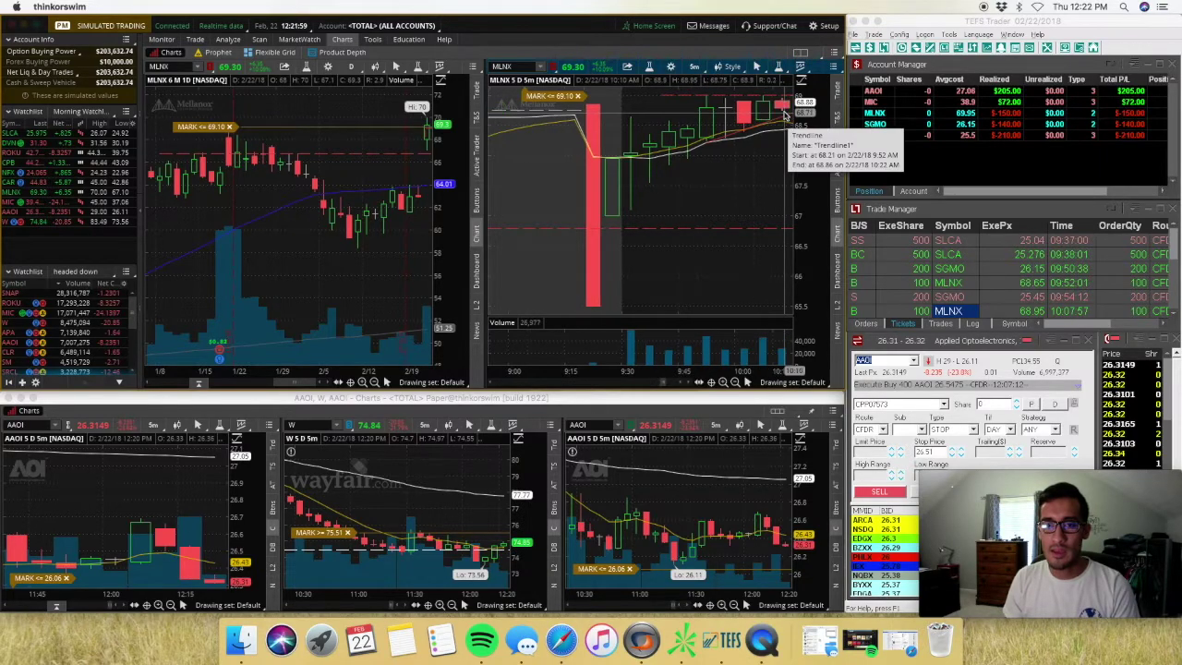
drag(783, 112, 765, 139)
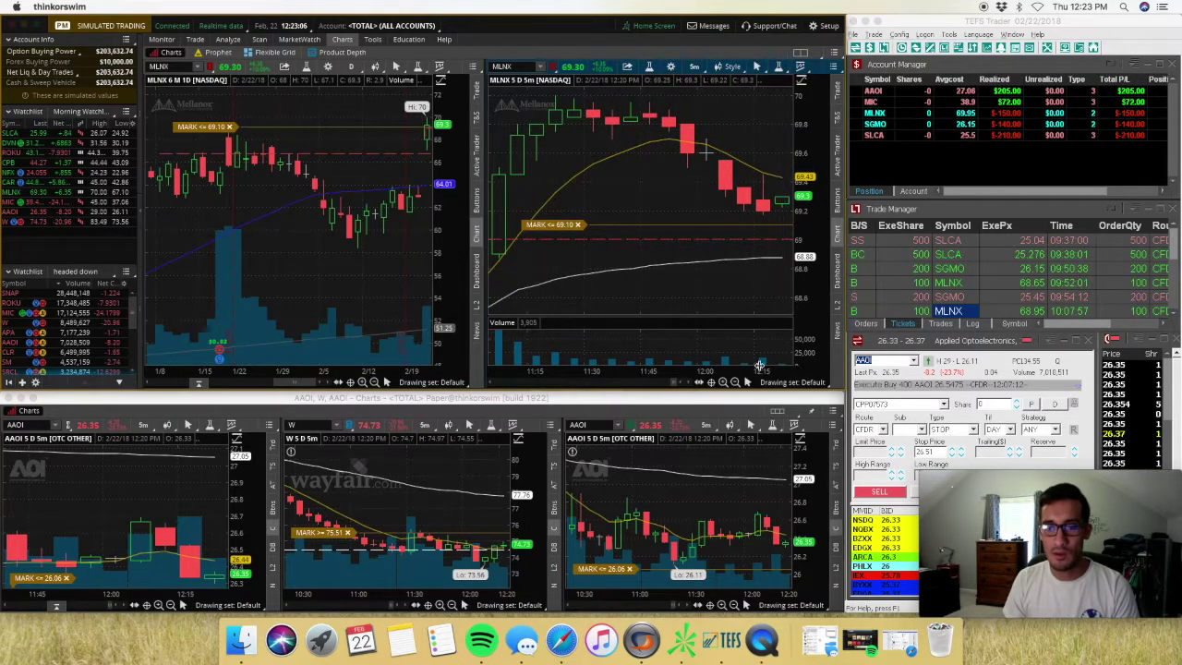
Zoom the MLNX chart out, select the 09:52:01 buy, and pan back to 11:00–12:15
click(738, 382)
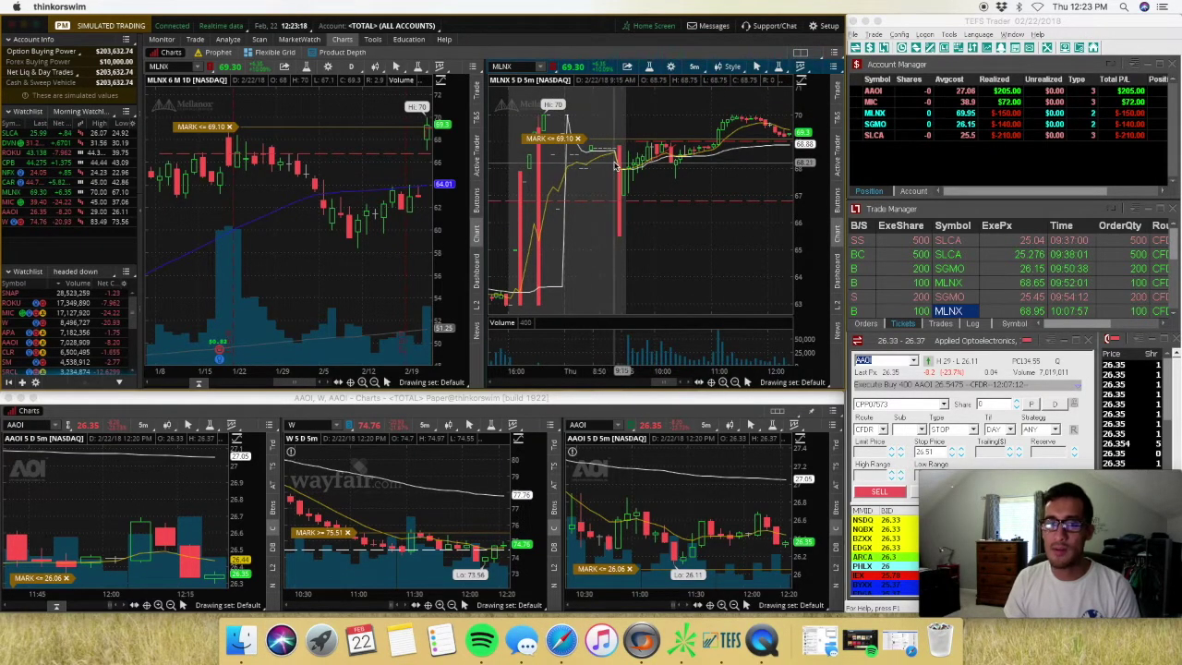
scroll(646, 162, up, 5)
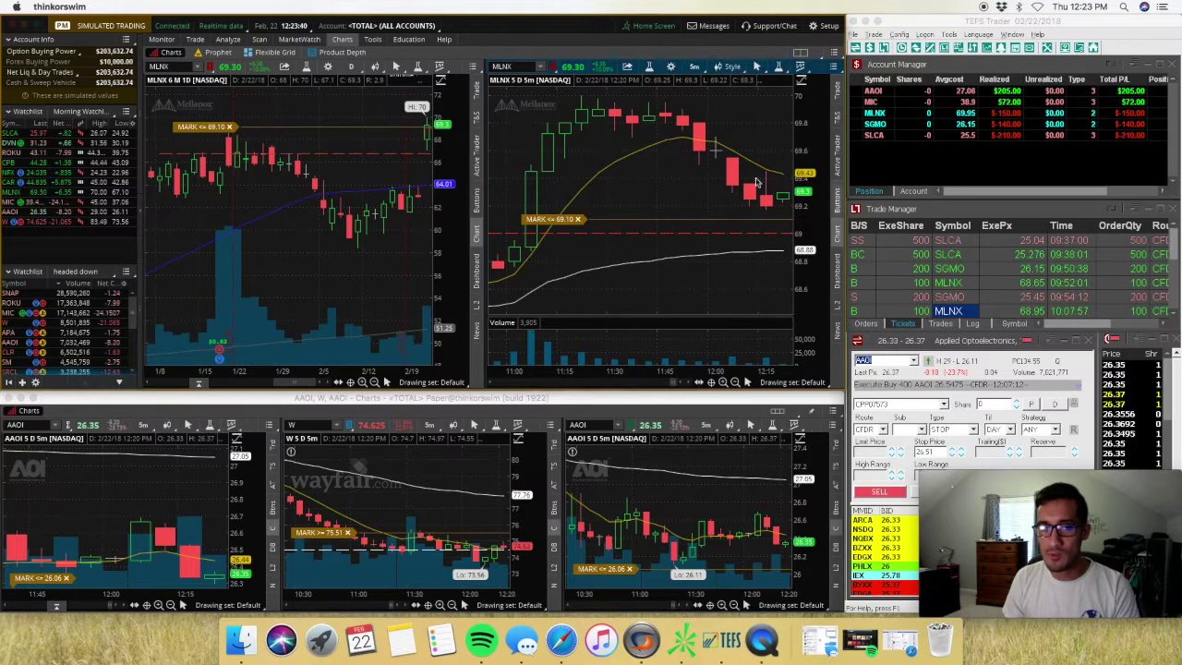
click(957, 283)
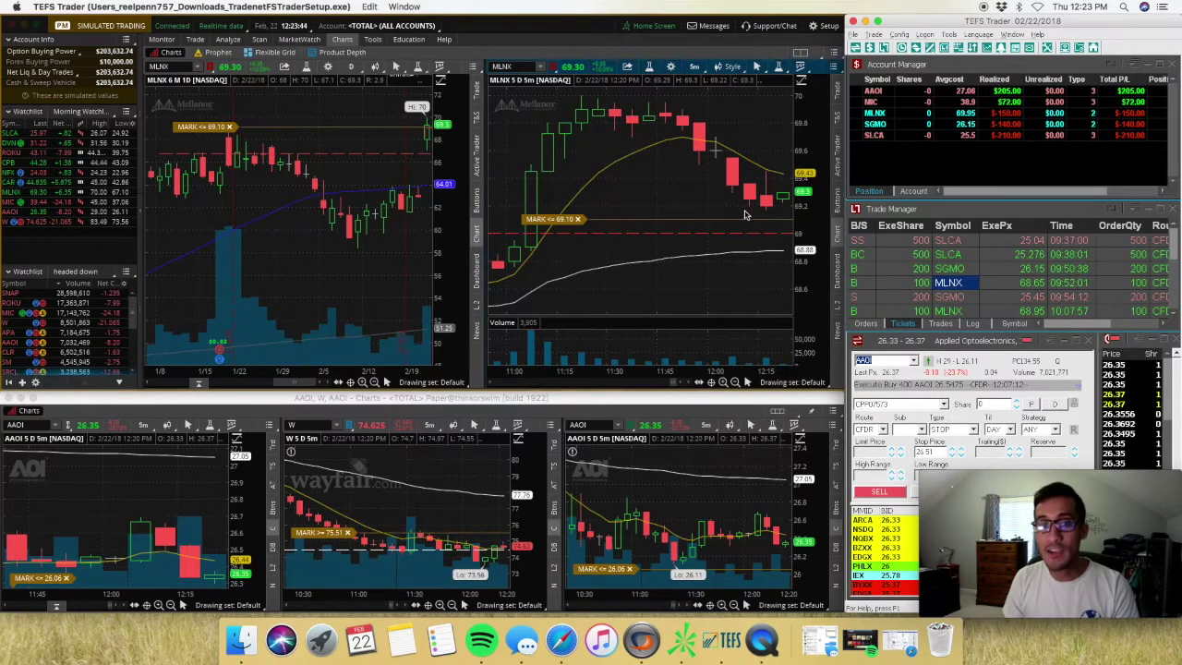
drag(647, 203, 683, 203)
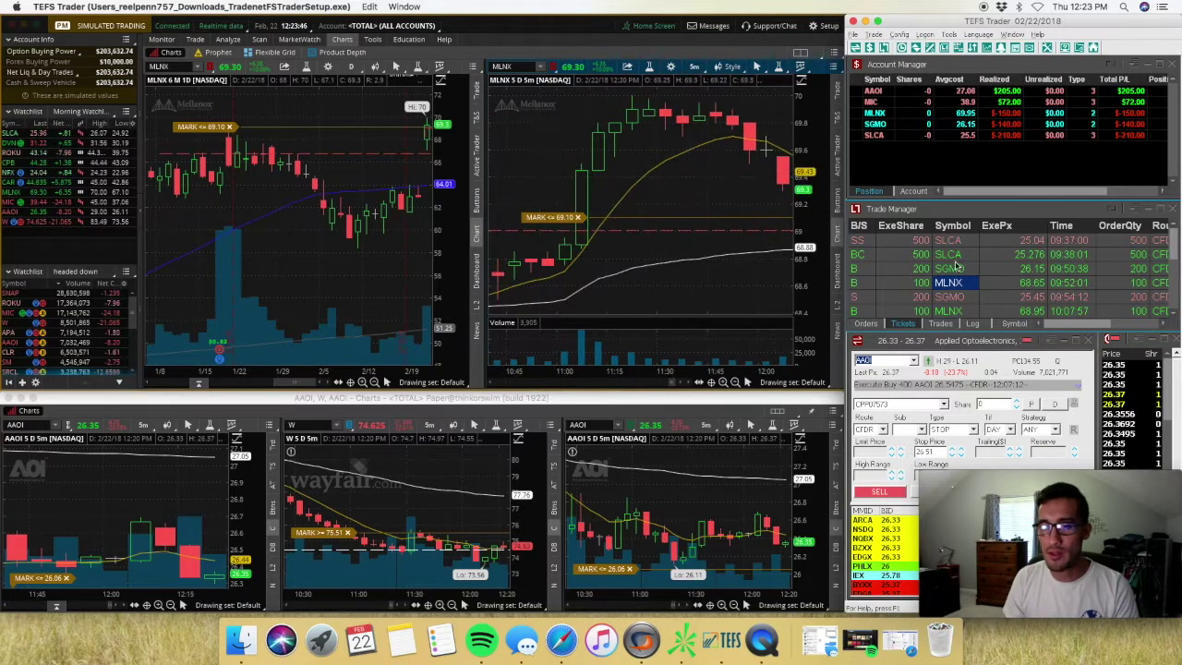
scroll(1006, 273, down, 3)
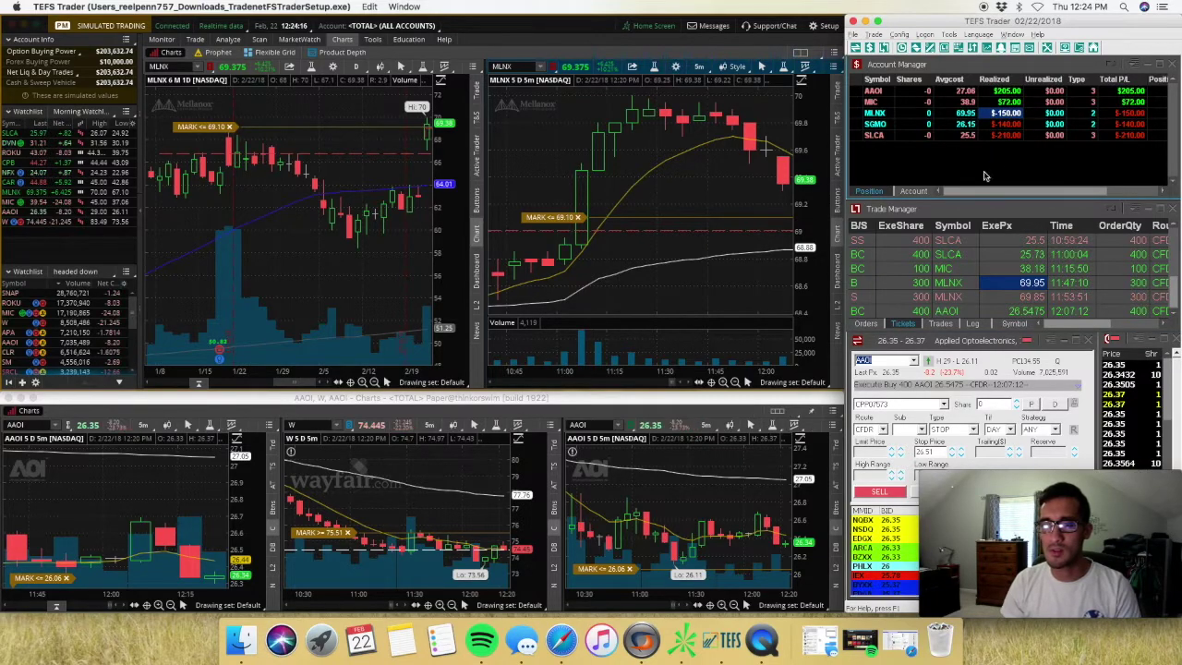
drag(766, 162, 688, 161)
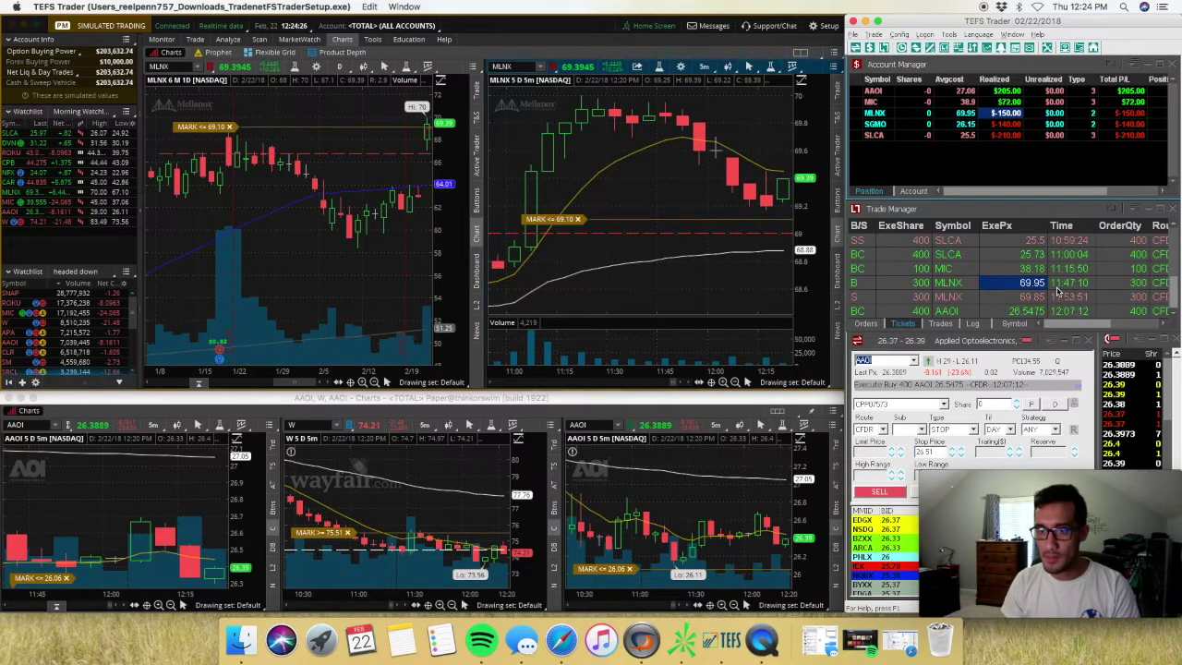
scroll(960, 267, up, 3)
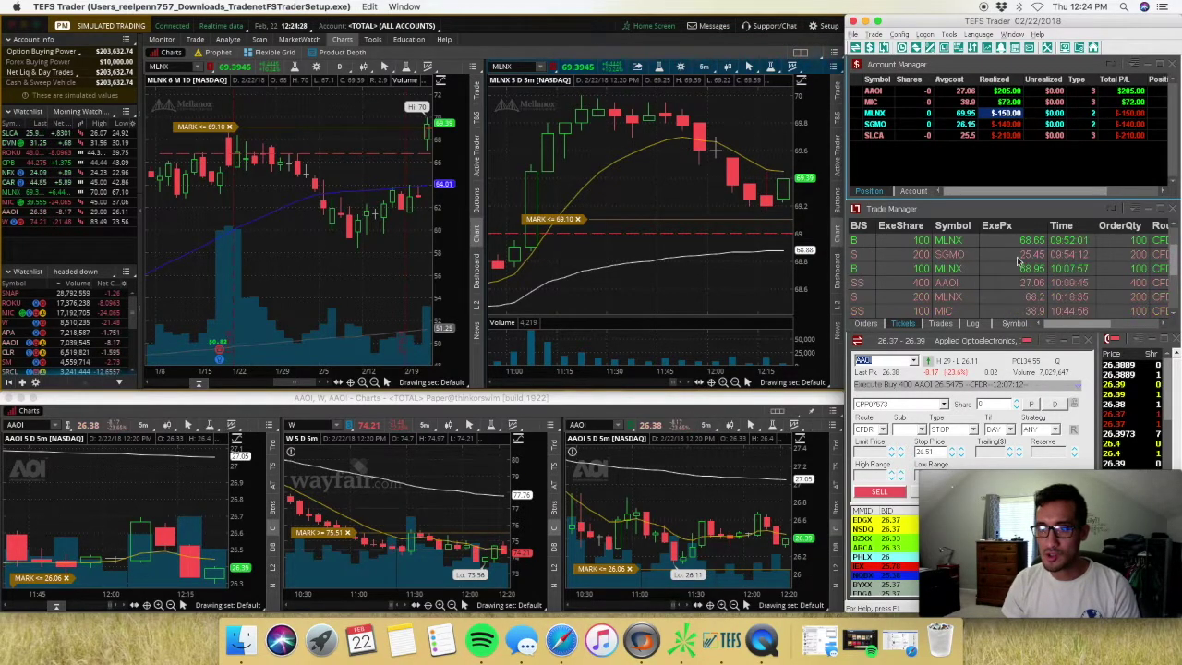
Select the 10:09:45 AAOI 400-share short at 27.06 in Trade Manager
click(962, 286)
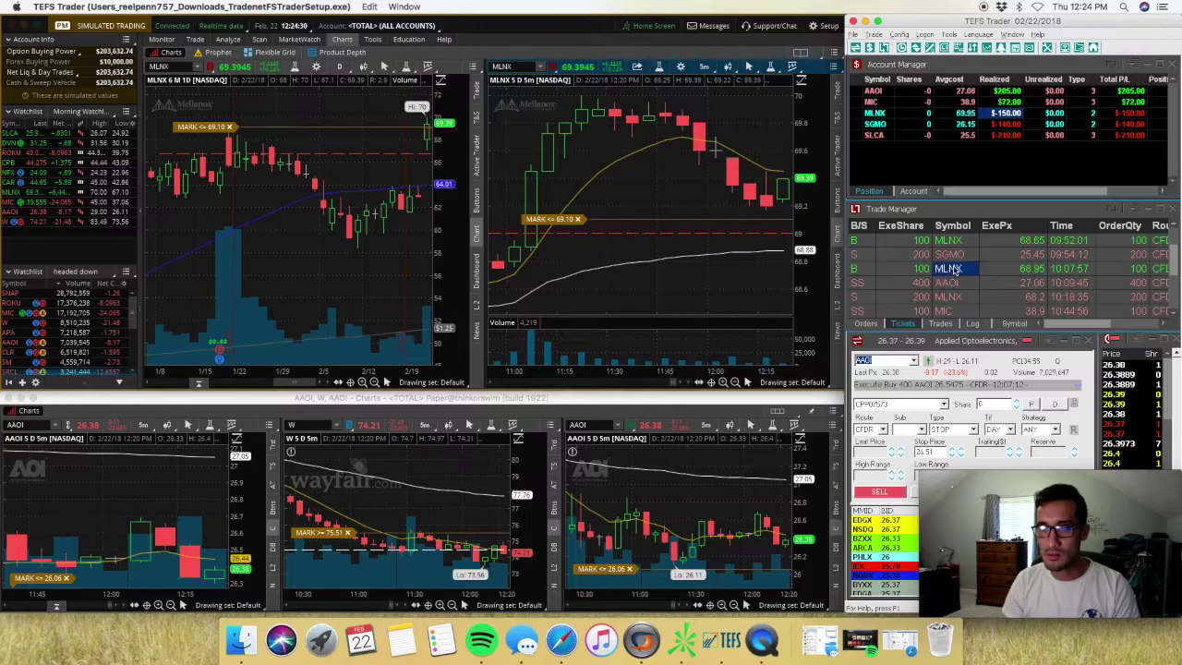
Load AAOI into the top charts and zoom its intraday chart out to several days
click(513, 67)
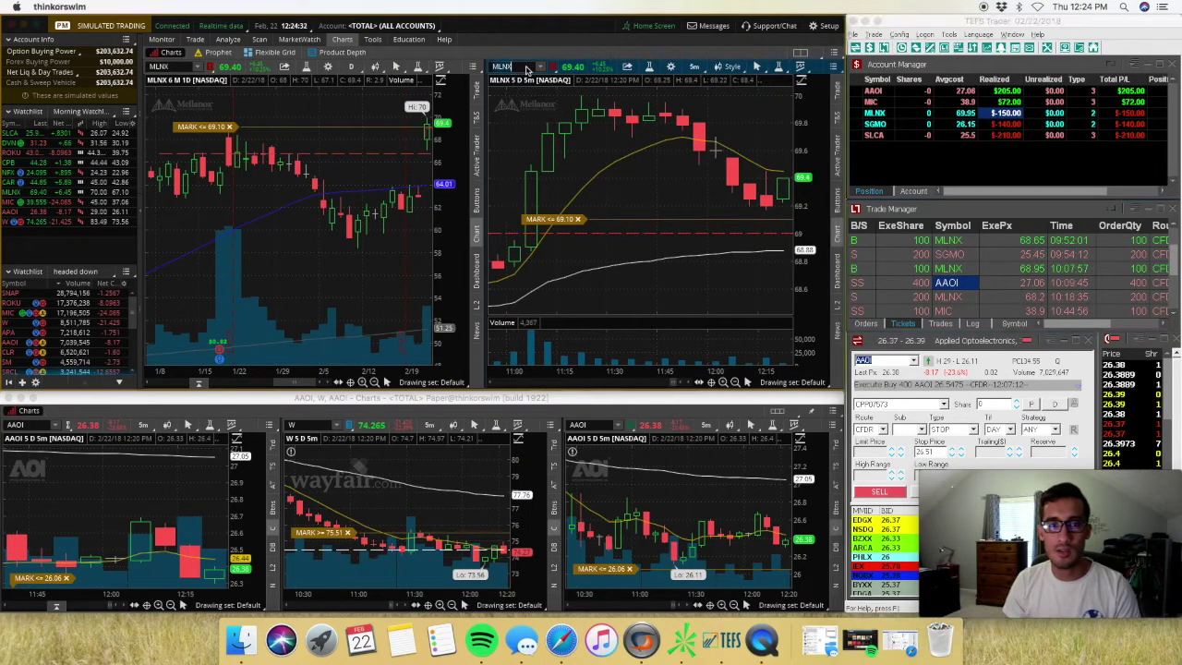
text(AAOI)
key(Return)
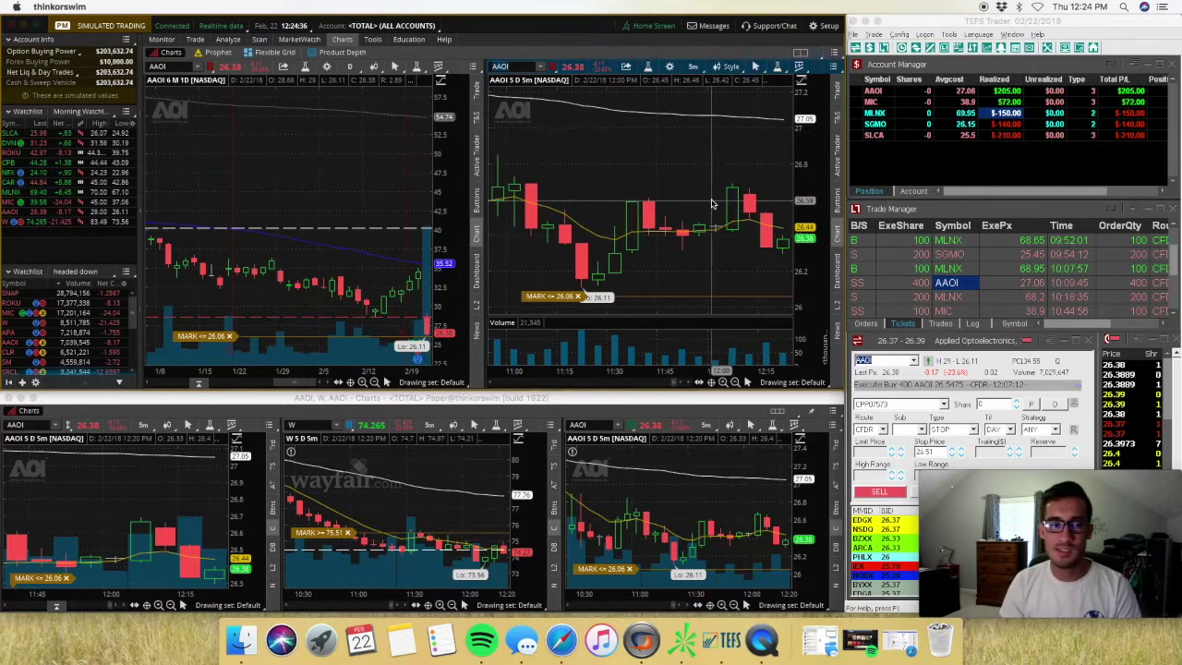
drag(646, 277, 746, 343)
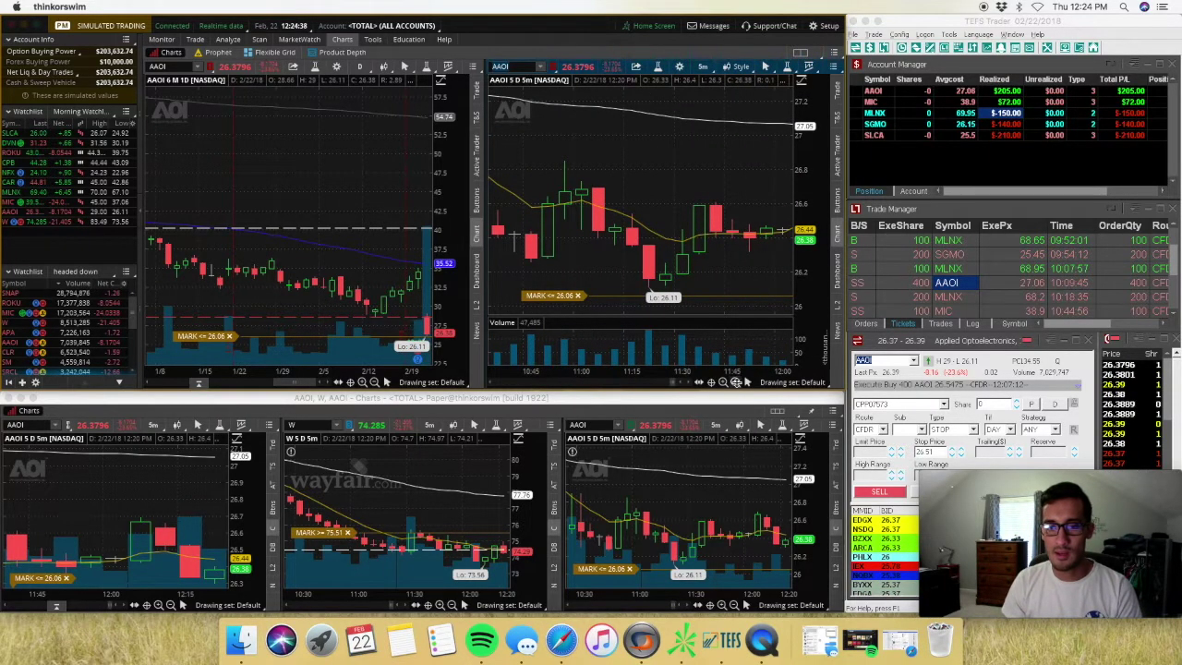
click(746, 383)
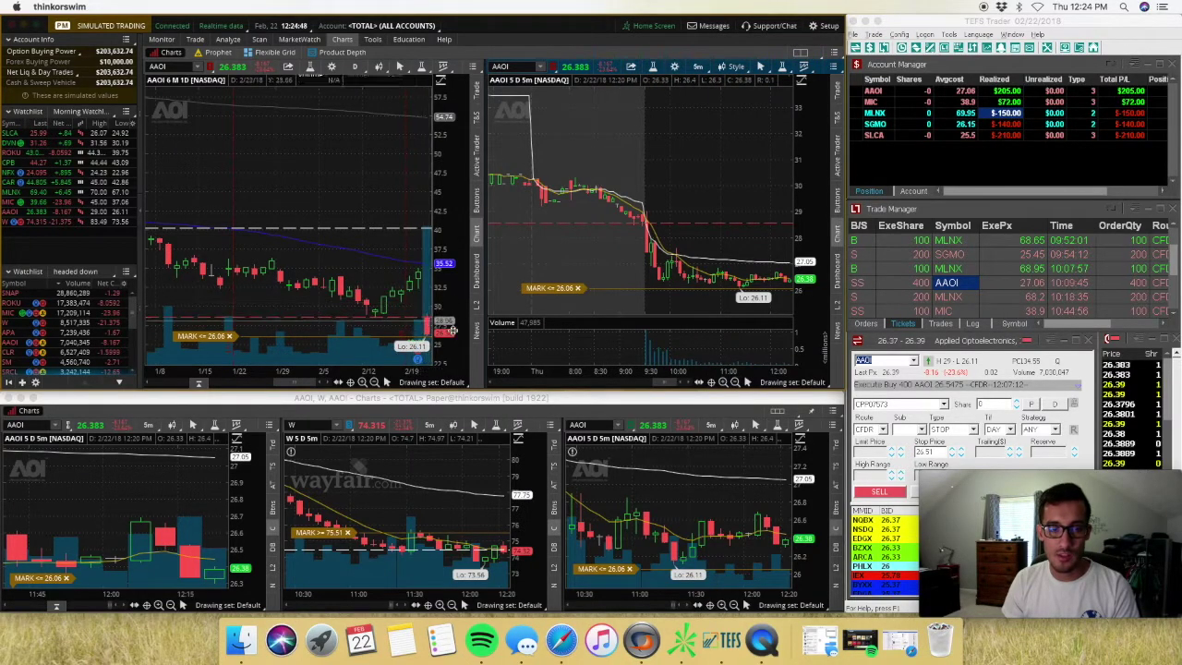
Show six months on AAOI's daily chart and 10:00–12:20 on the 5-minute chart, confirming 400 shares
click(375, 381)
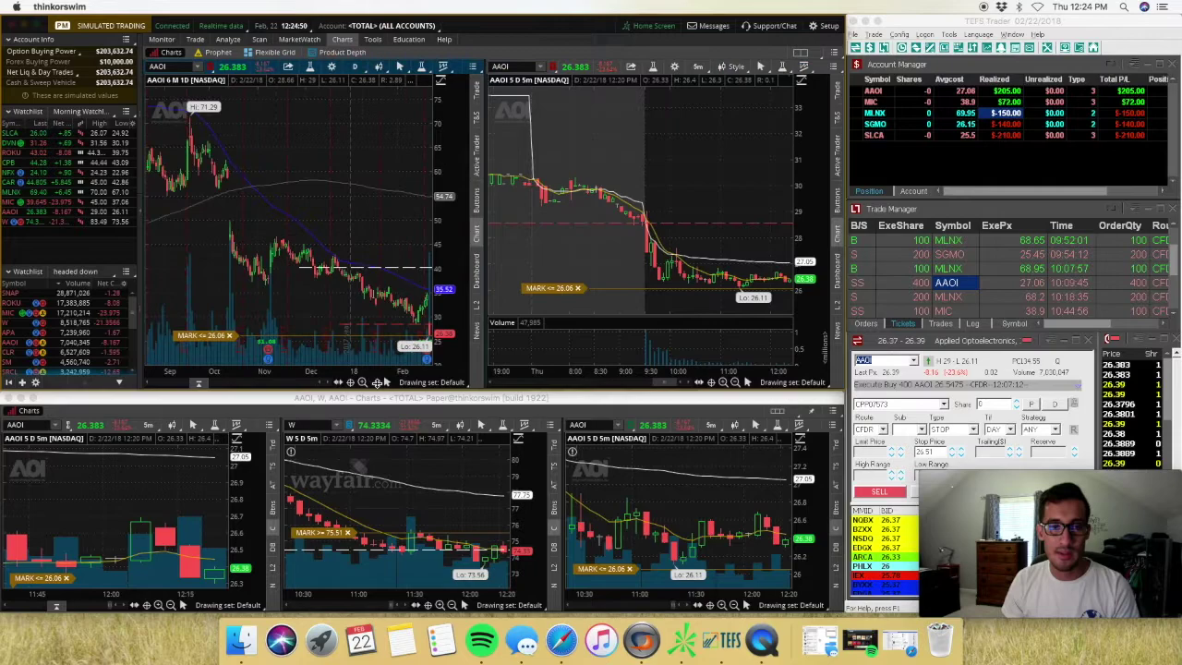
click(738, 381)
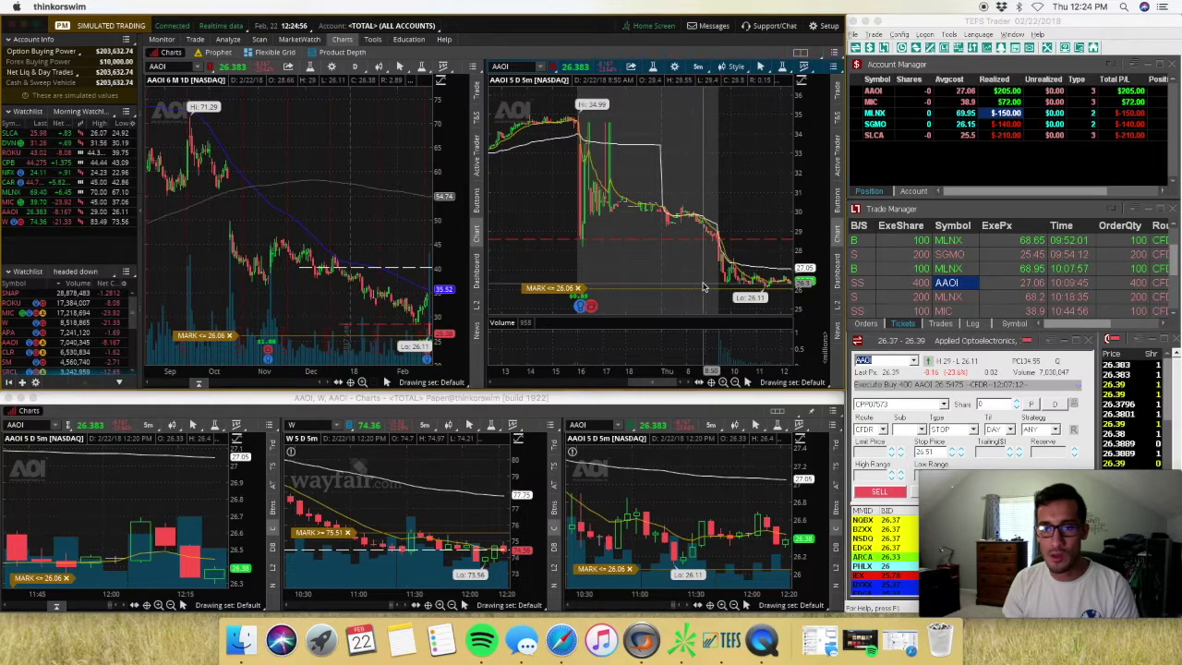
drag(702, 277, 775, 277)
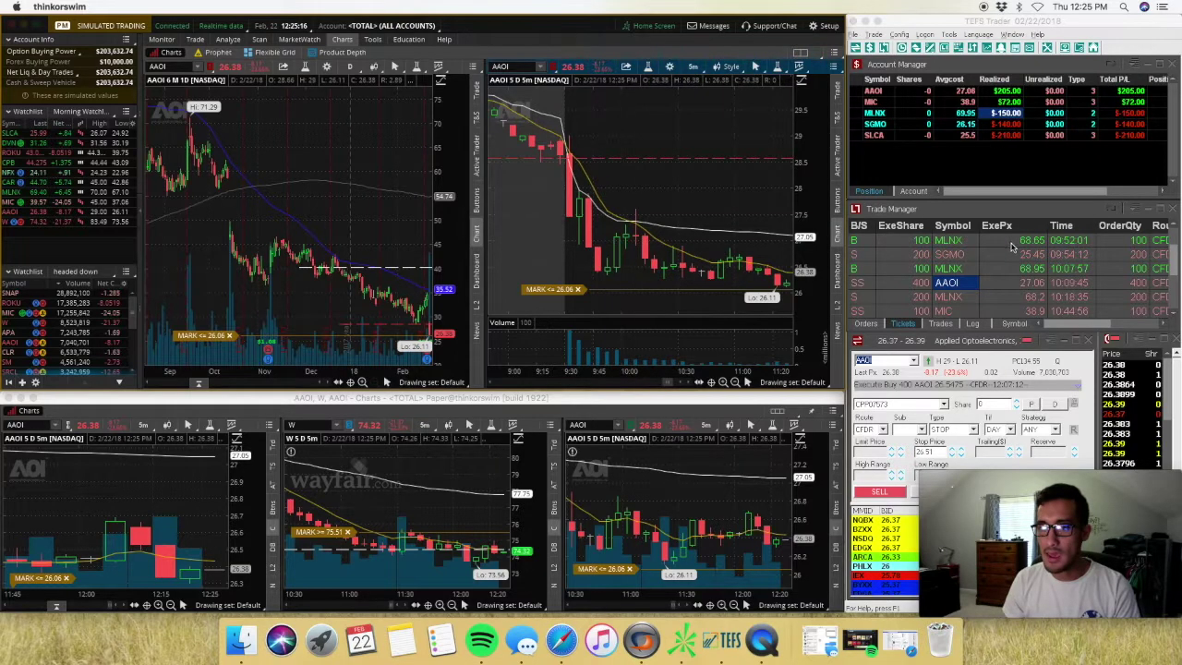
click(923, 284)
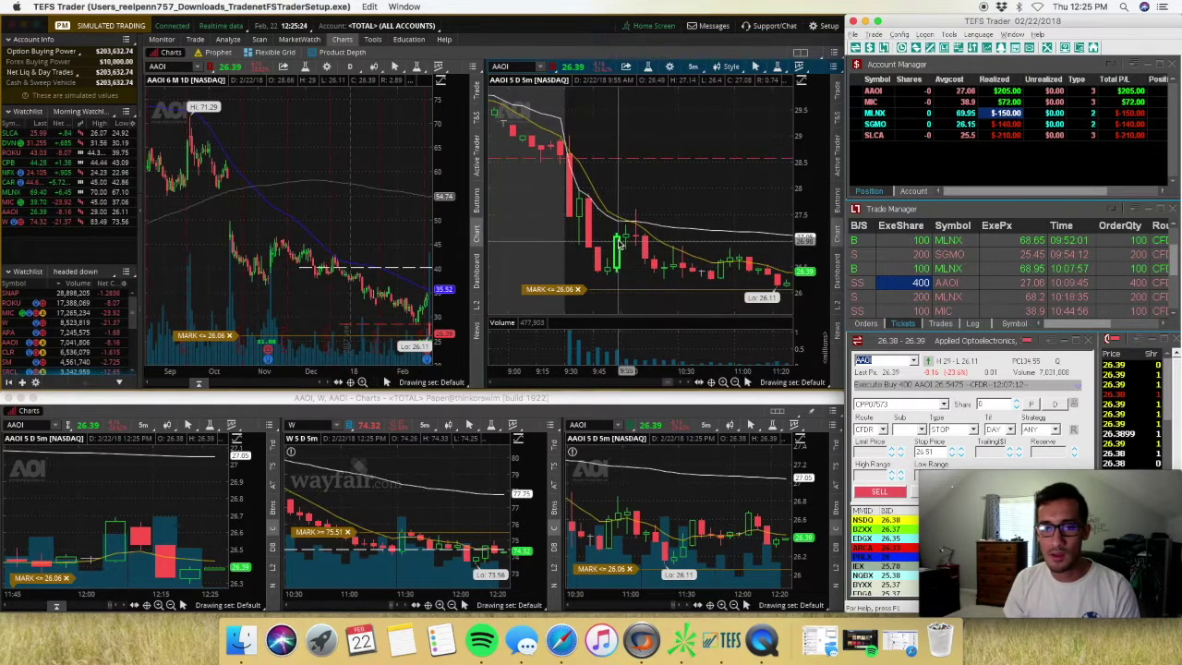
scroll(657, 254, down, 2)
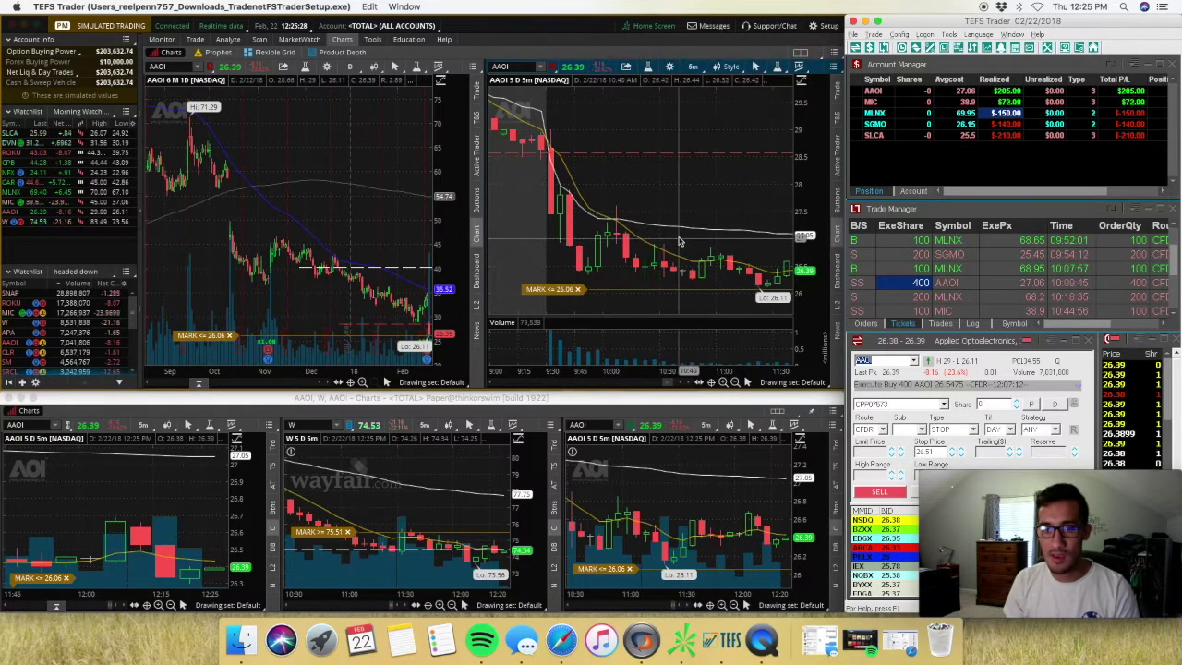
scroll(679, 242, up, 1)
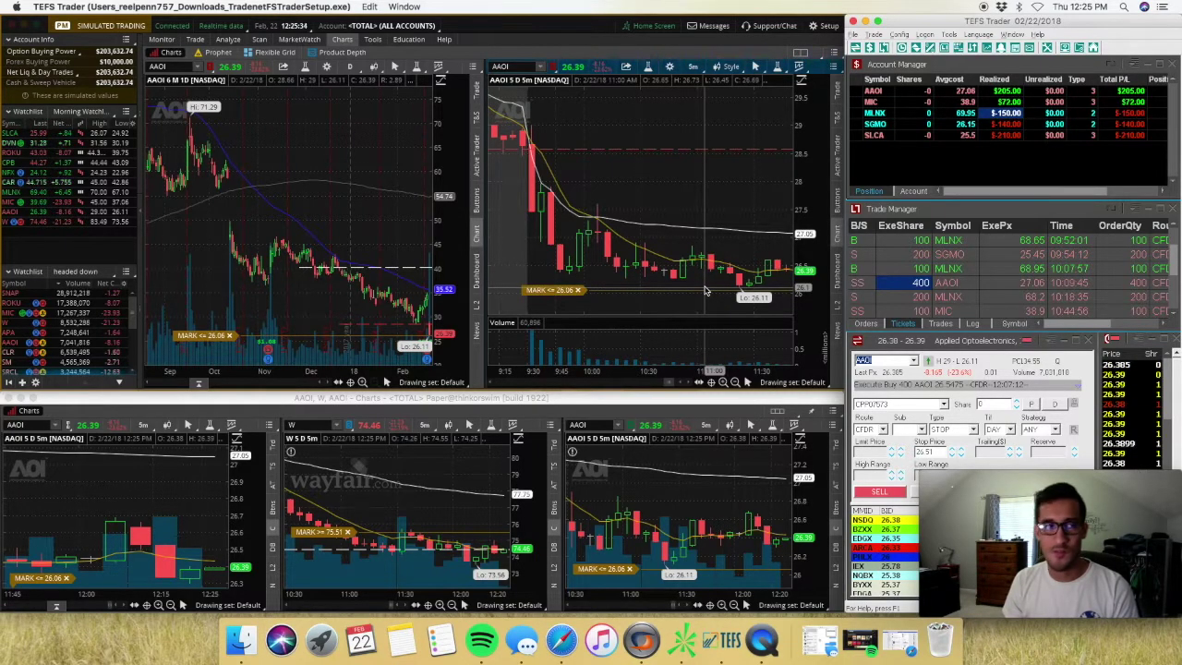
scroll(704, 291, down, 1)
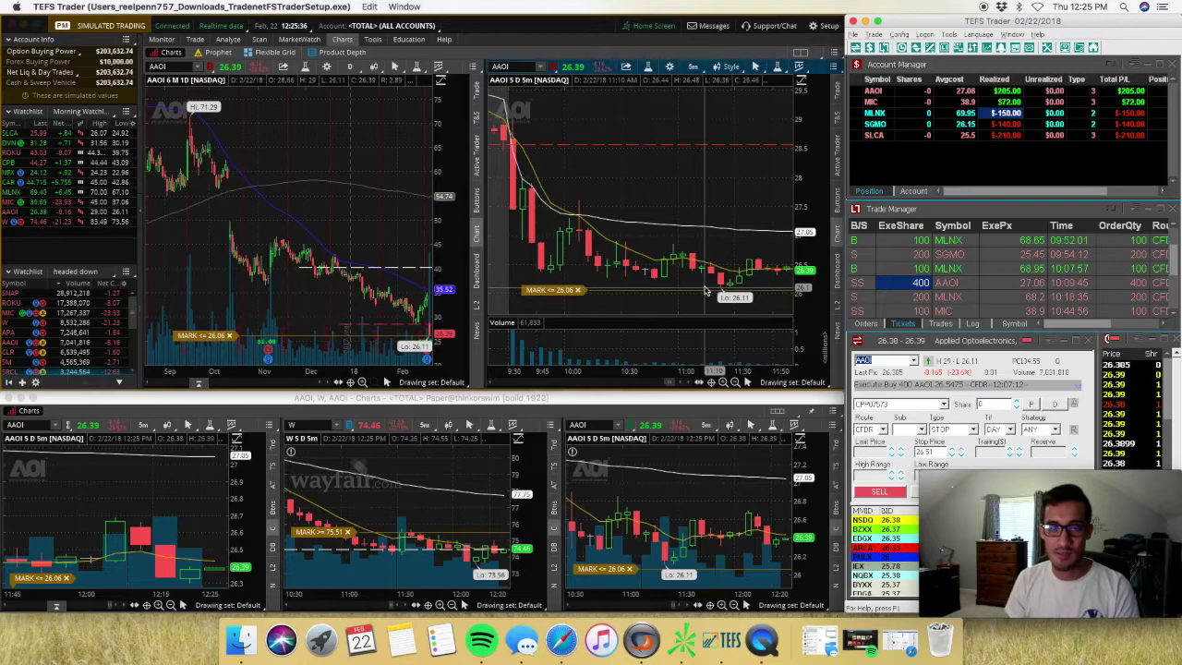
scroll(707, 291, up, 1)
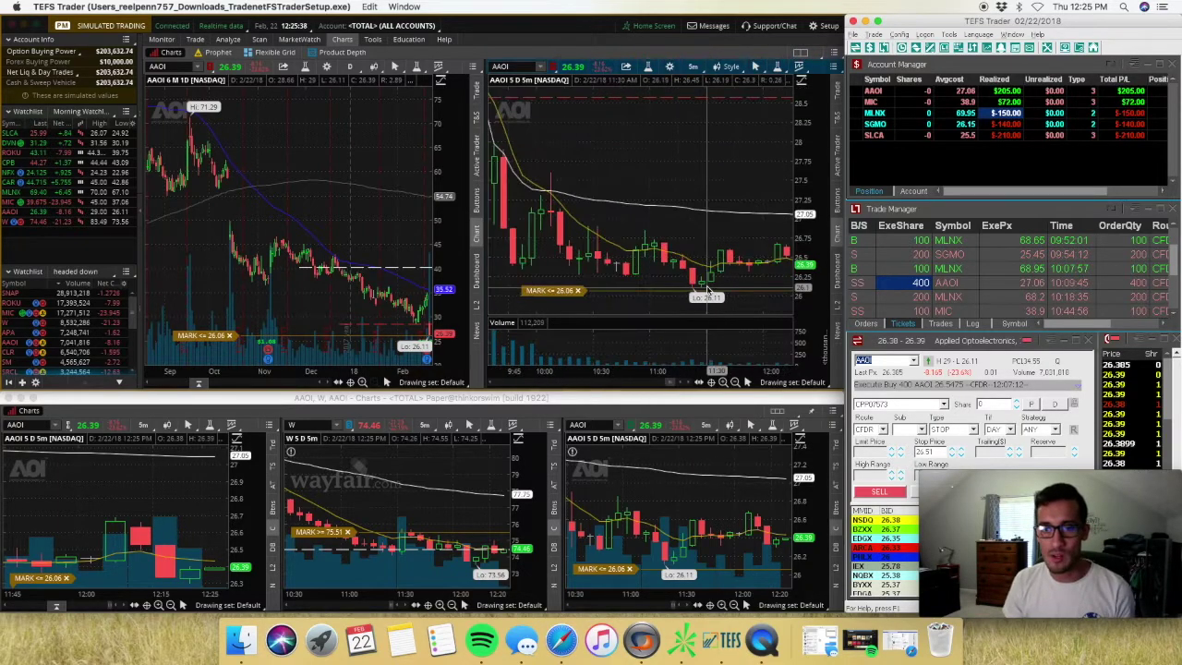
scroll(706, 291, up, 1)
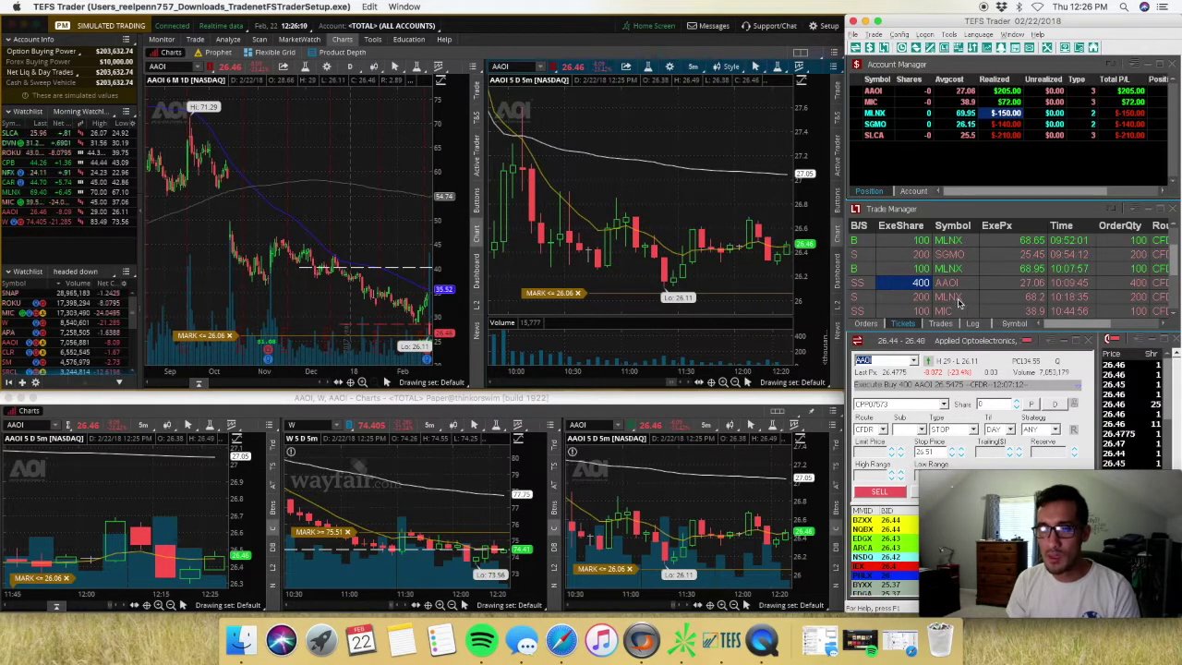
Pick out MIC among the traded symbols and start entering a new chart symbol
click(885, 103)
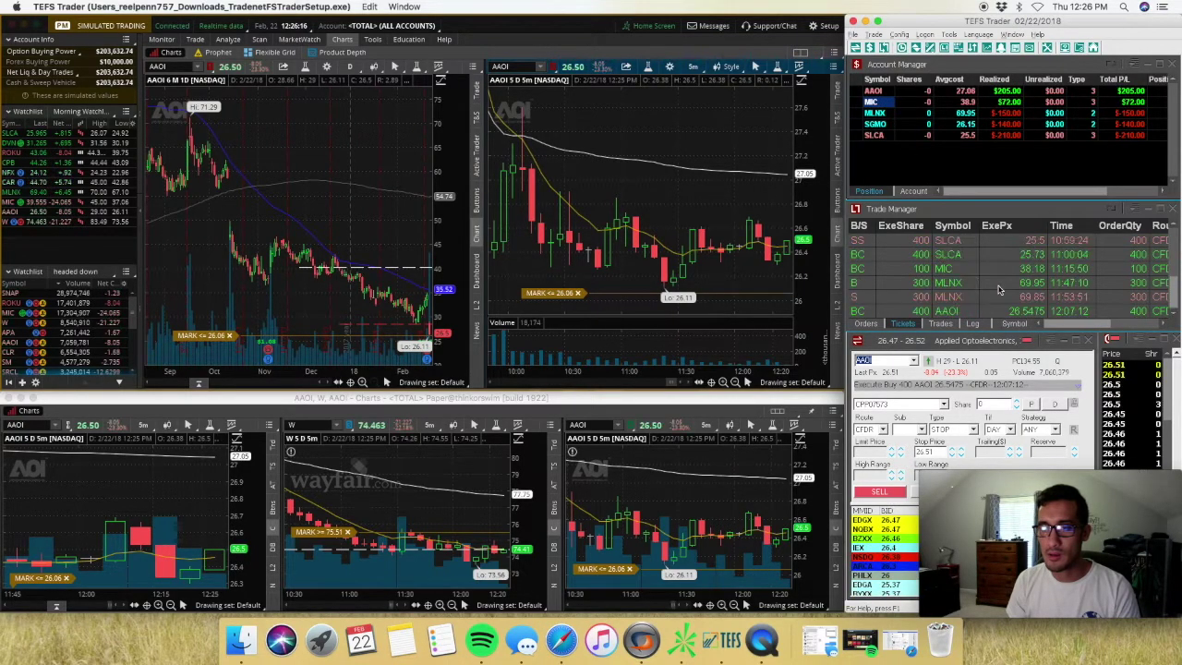
scroll(998, 289, down, 3)
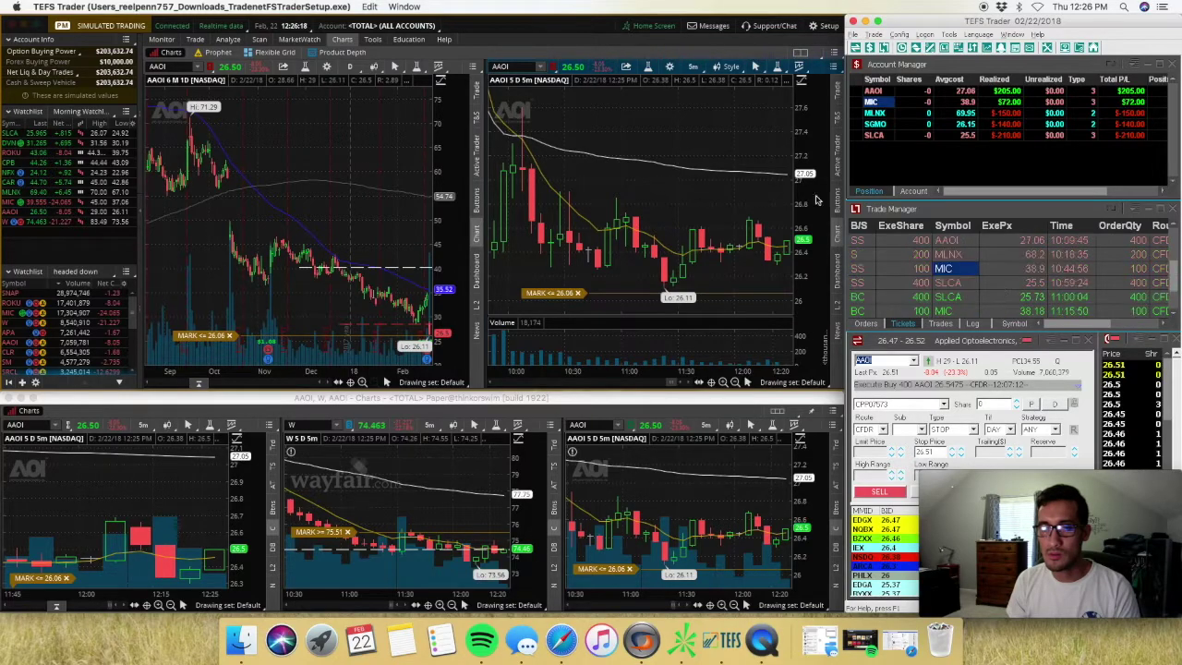
click(503, 68)
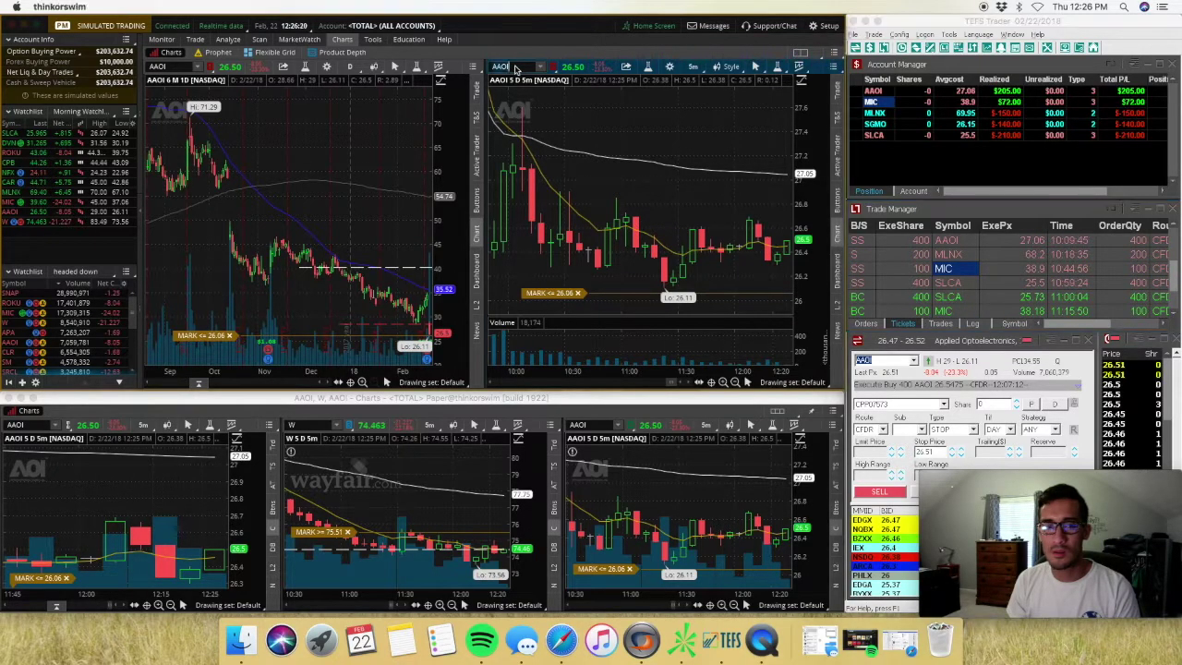
text(MIC)
Load MIC into the top charts and zoom its 5-minute chart out to several days
key(Return)
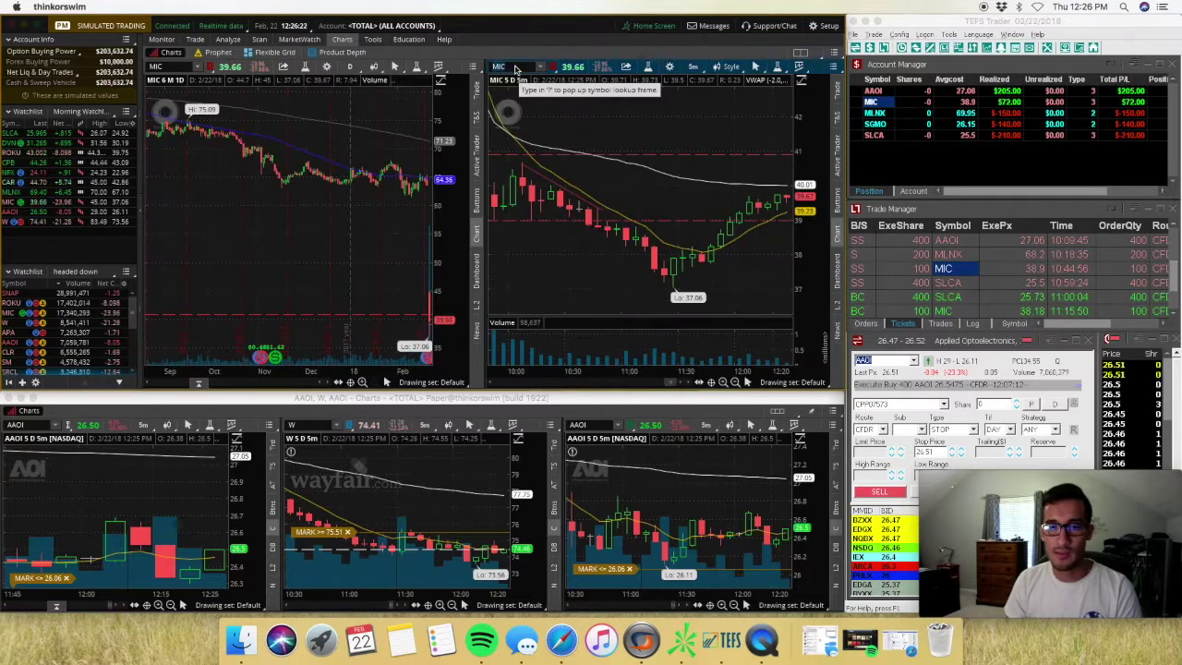
drag(699, 138, 562, 164)
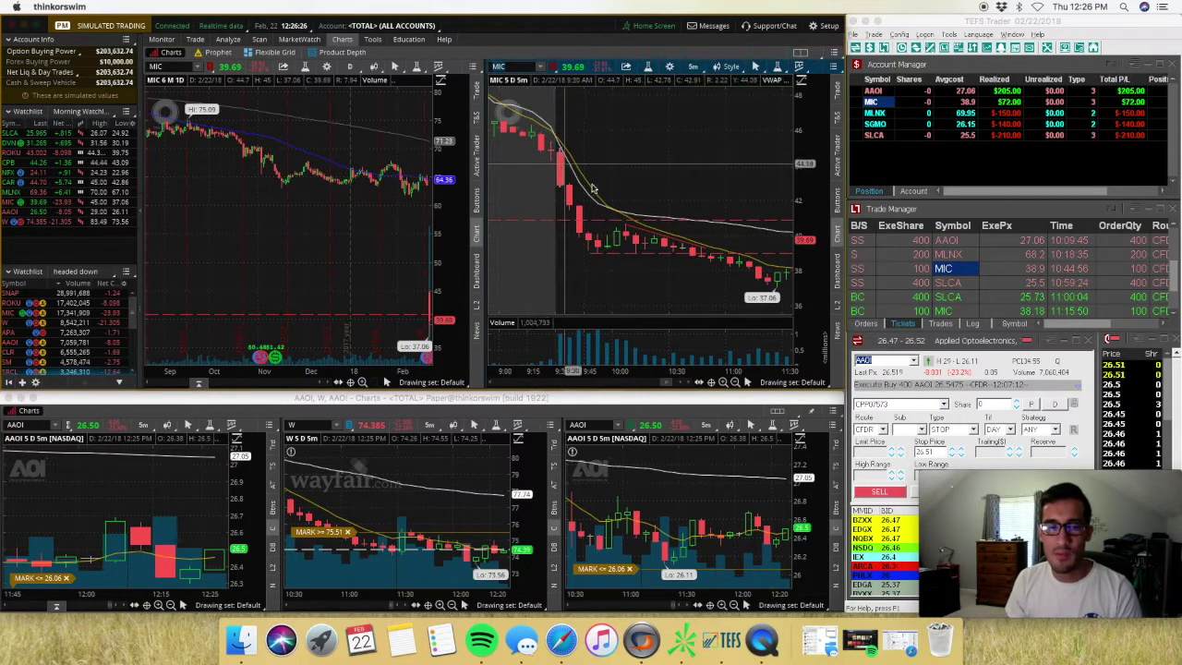
click(739, 383)
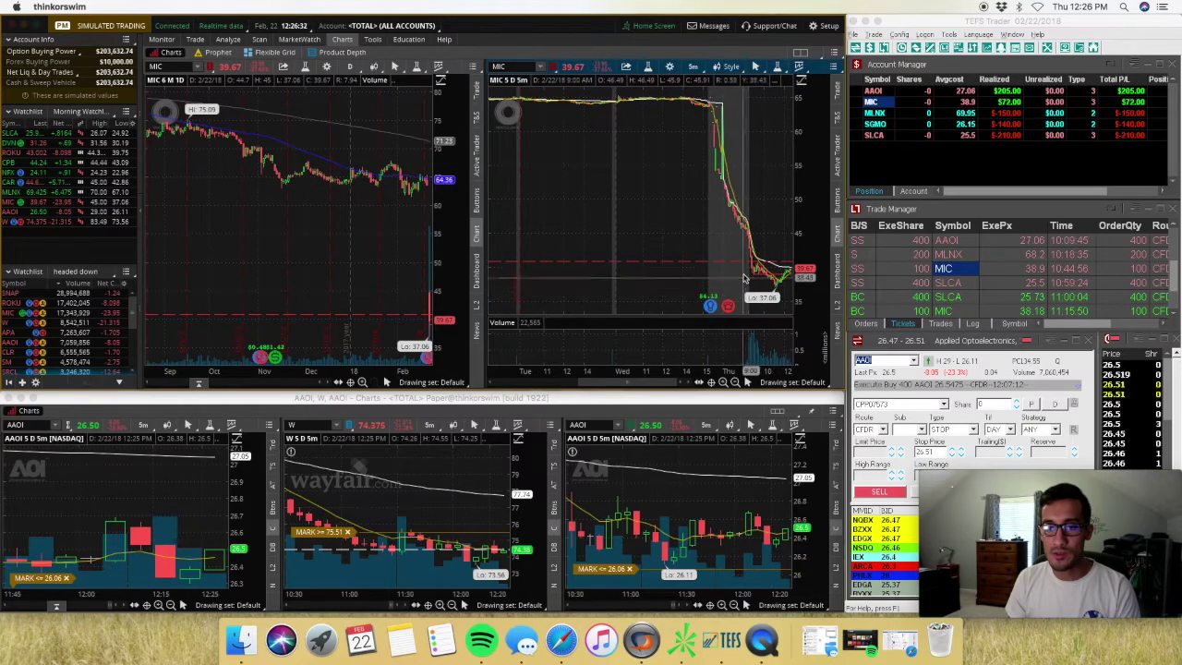
Zoom MIC's 5-minute chart into the morning selloff to 37.06, then pan to the rebound near 39.6
drag(744, 277, 791, 277)
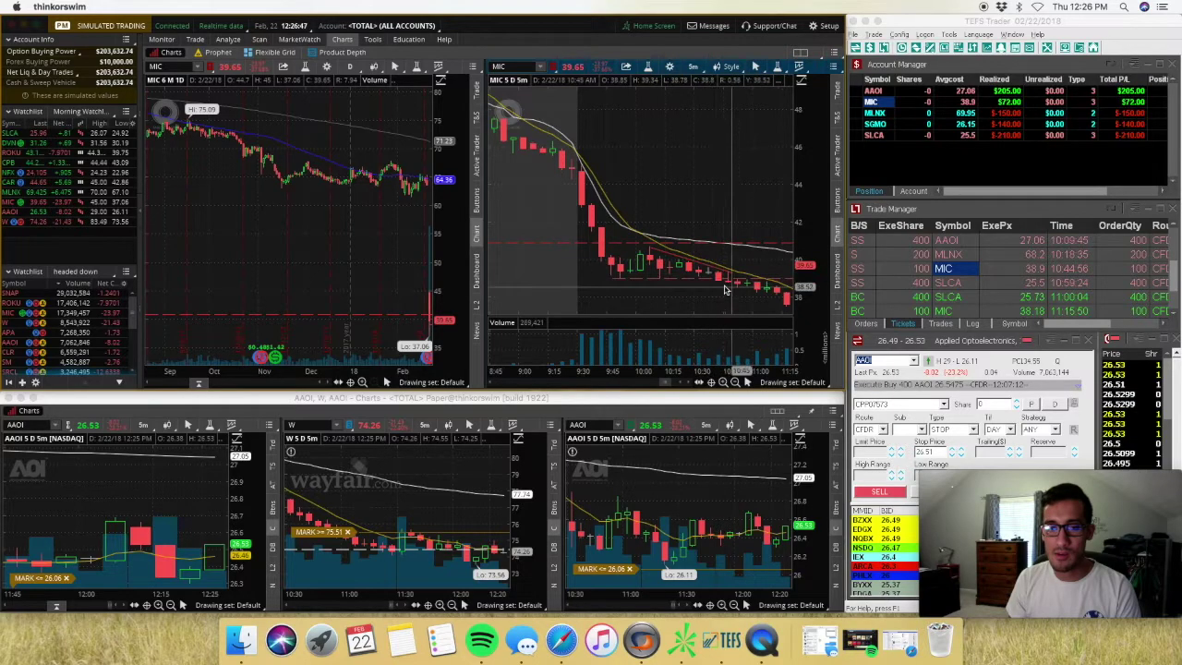
drag(564, 231, 794, 231)
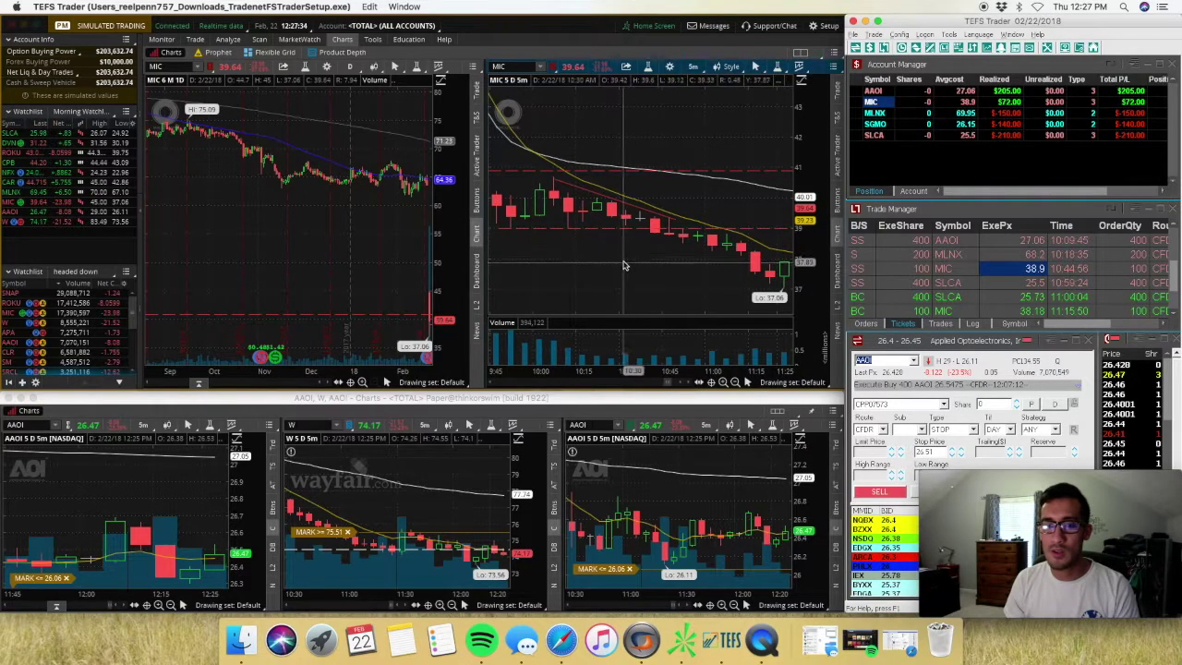
mouse_move(757, 259)
mouse_down()
mouse_move(702, 299)
mouse_move(617, 298)
mouse_up()
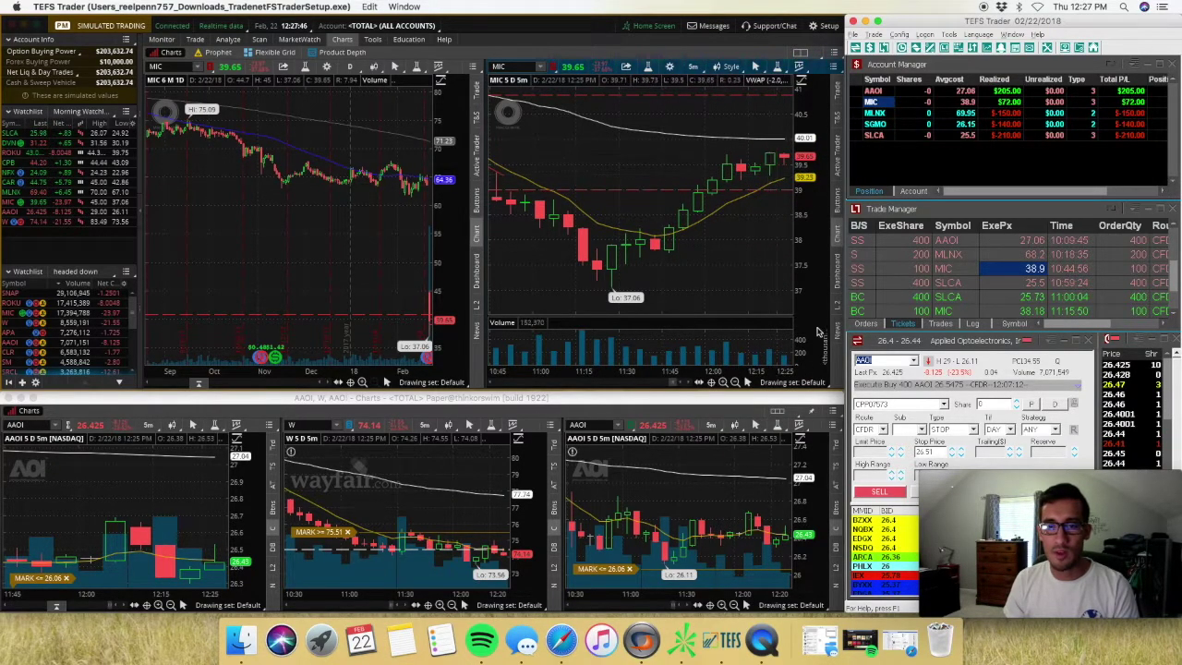
mouse_move(803, 340)
mouse_down()
mouse_move(598, 255)
mouse_move(729, 224)
mouse_up()
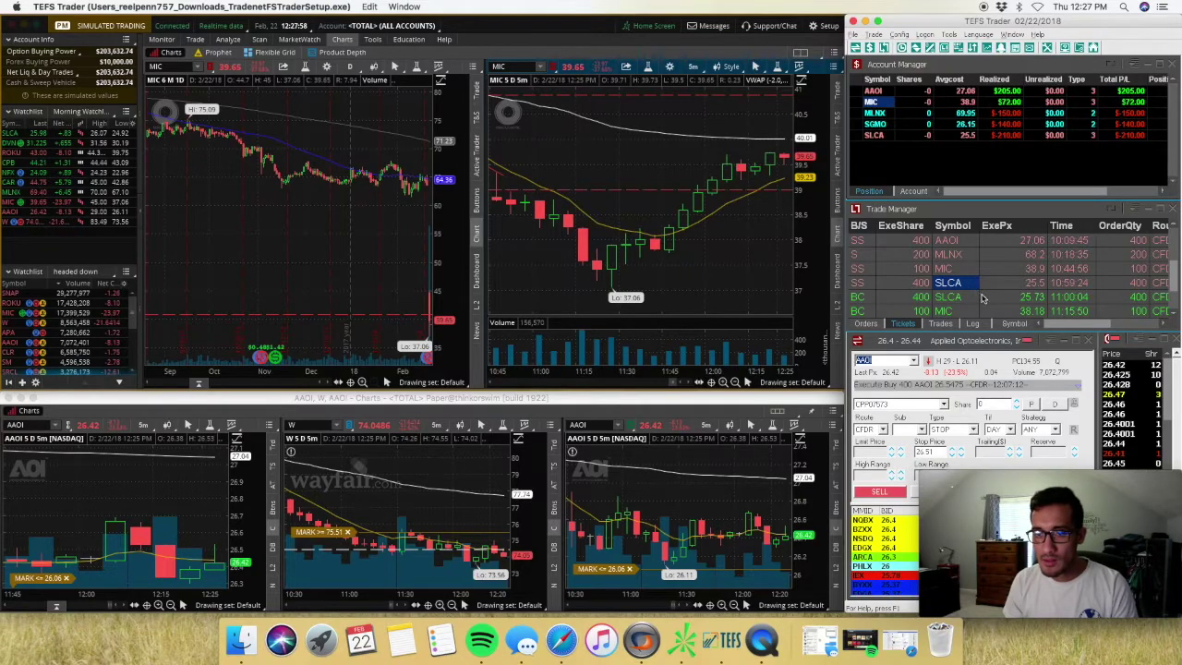
Load SLCA into the top charts, check its 10:59:24 short time, and zoom the chart out
click(519, 69)
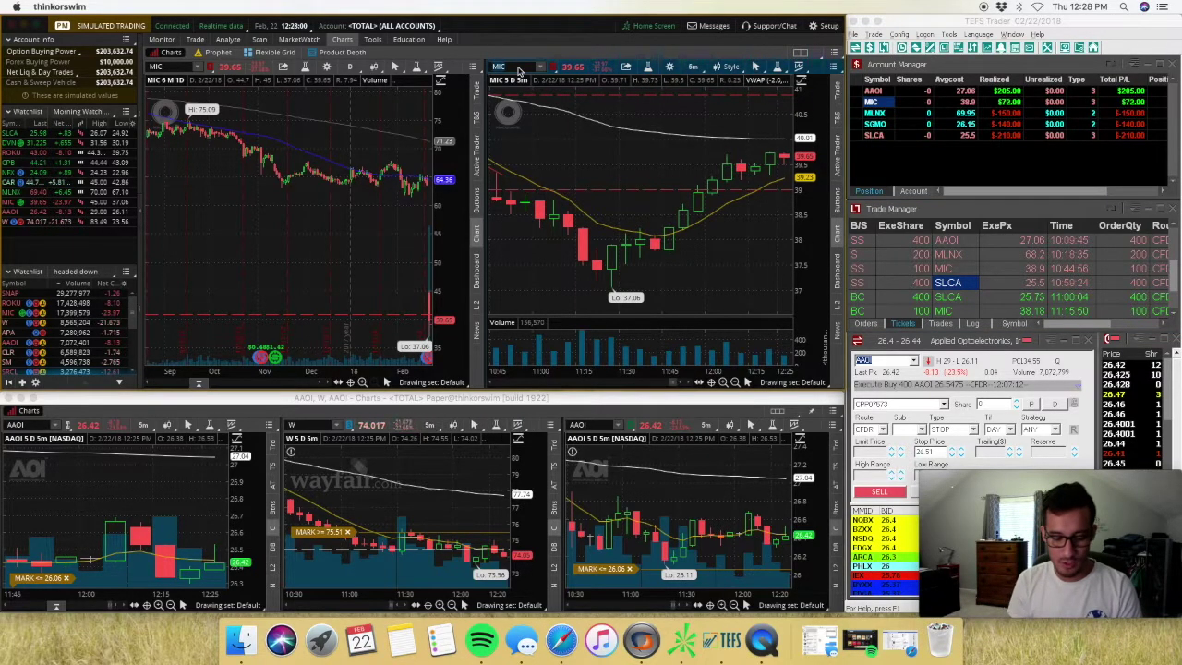
text(SLCA)
key(Return)
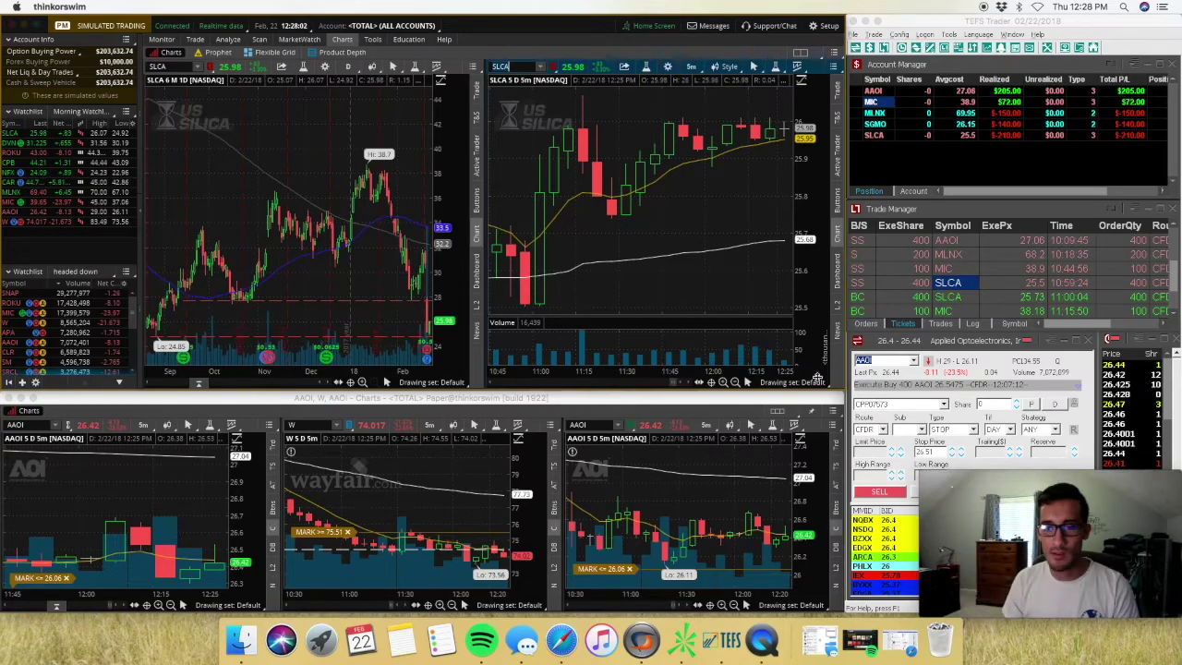
click(1069, 283)
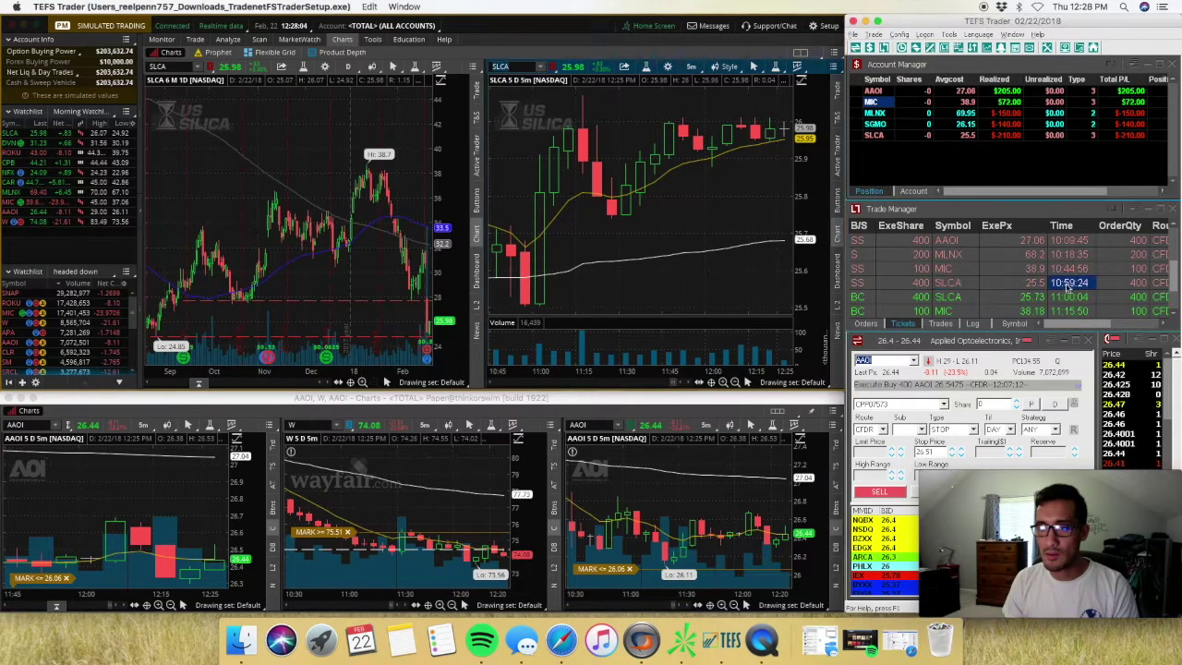
click(737, 383)
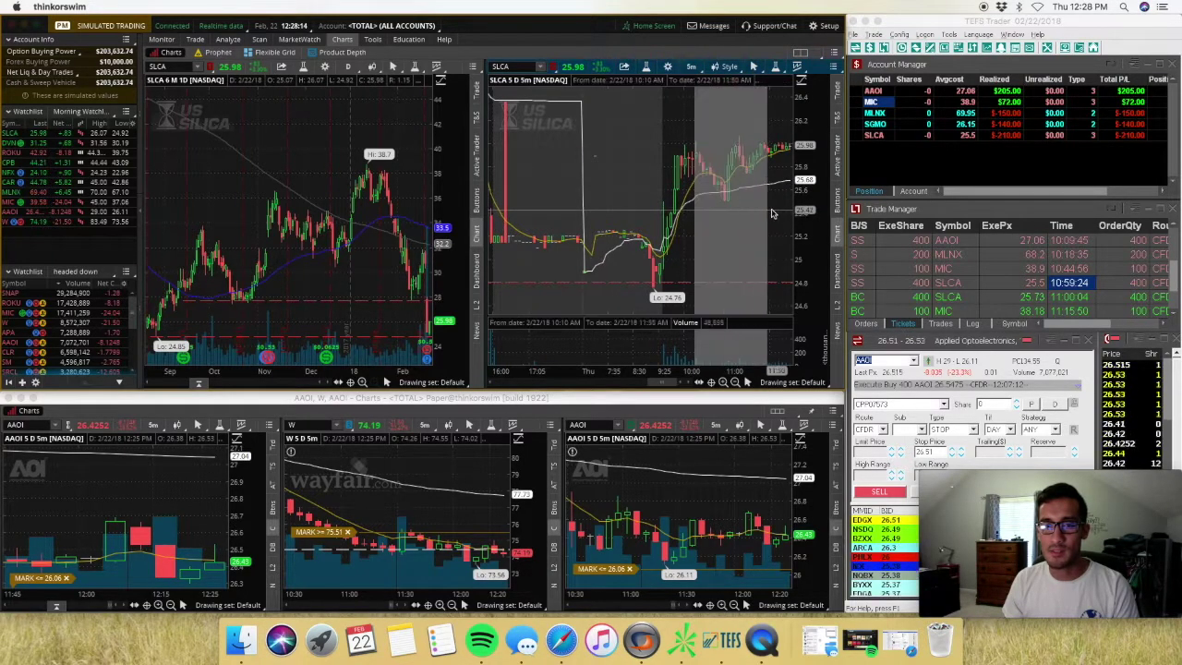
scroll(781, 211, up, 5)
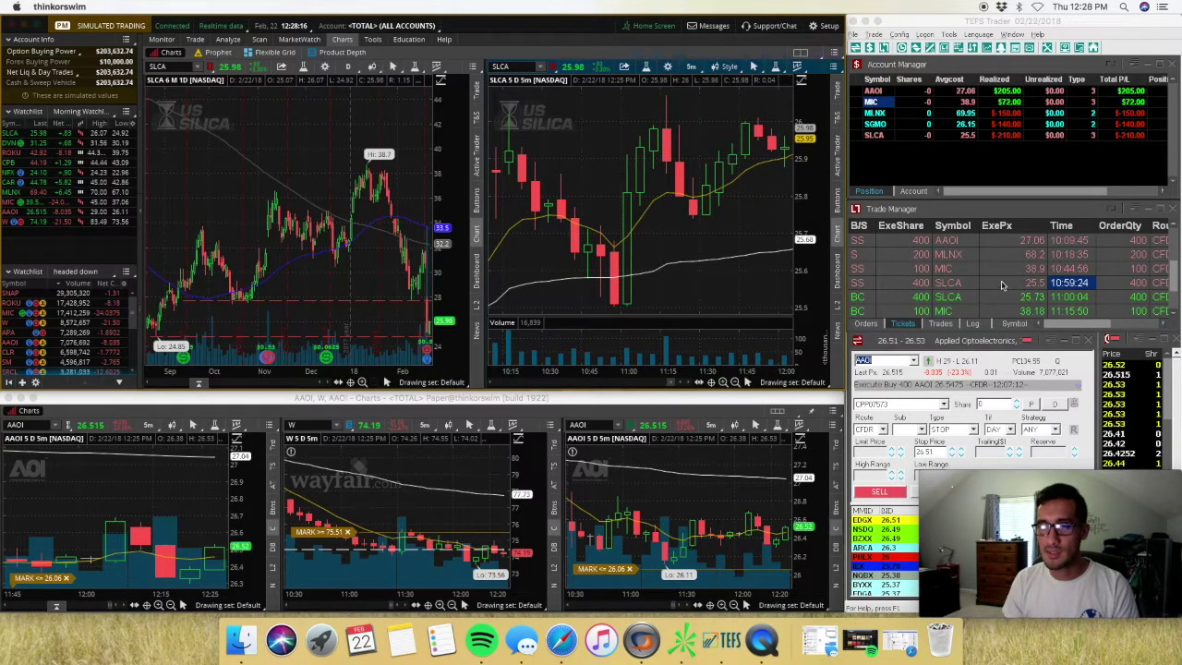
scroll(1002, 284, down, 3)
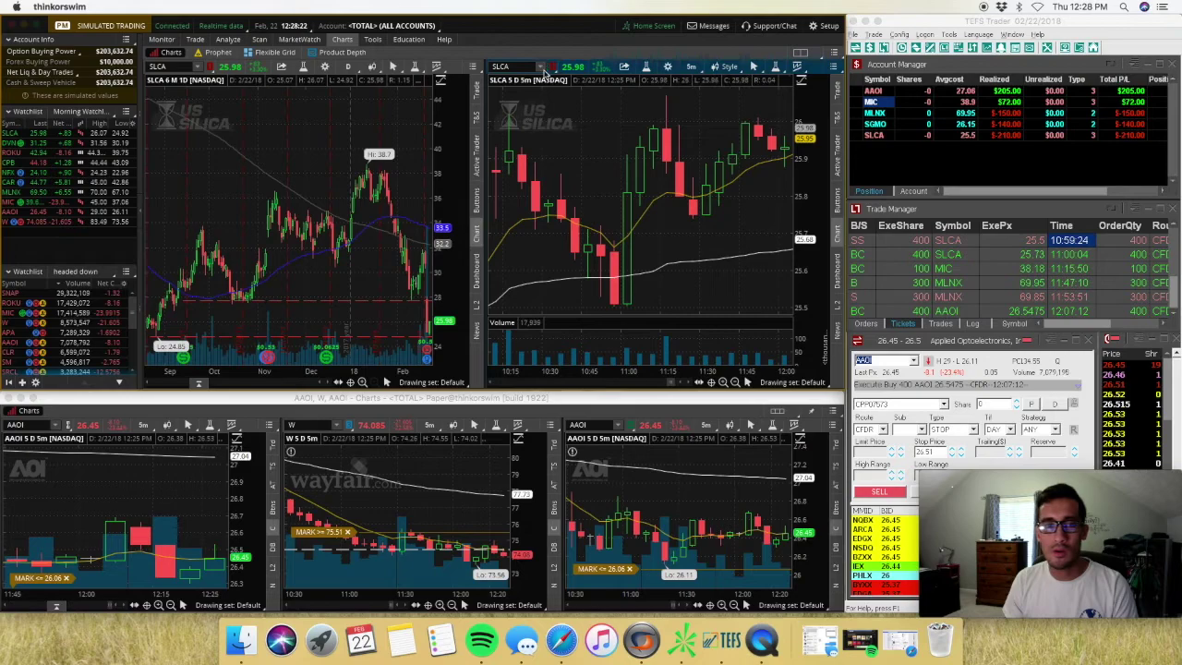
text(SGMO)
Load SGMO into the top charts, showing its 5-minute morning surge to 27.3
key(Return)
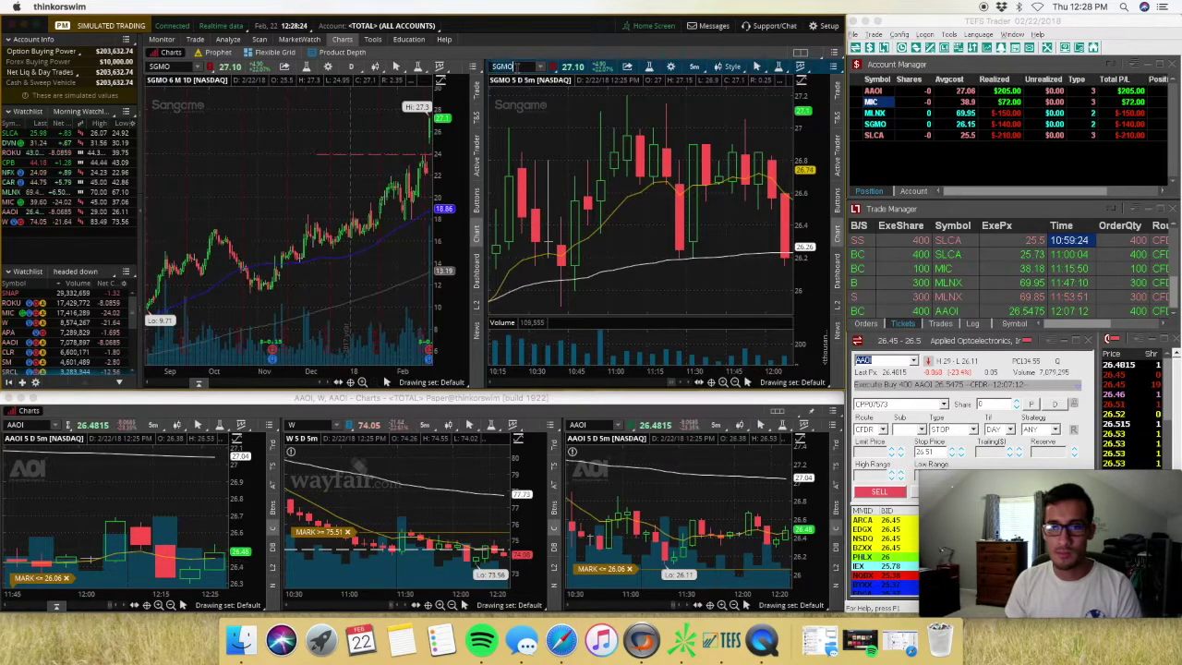
scroll(757, 316, down, 5)
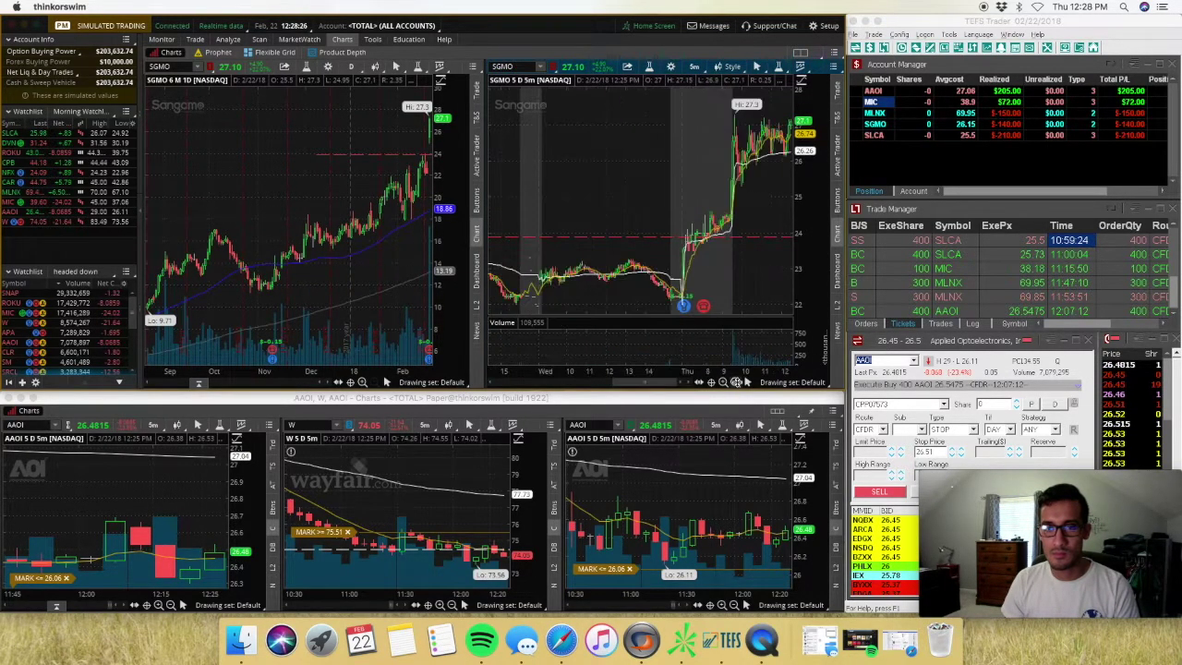
scroll(774, 334, up, 5)
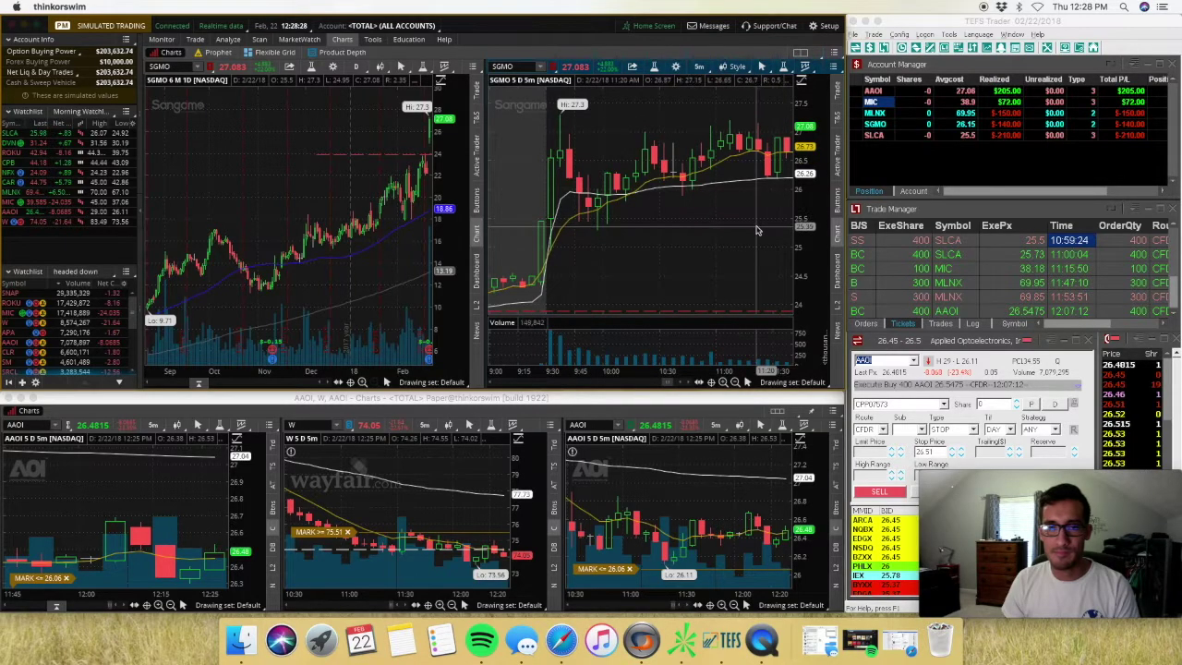